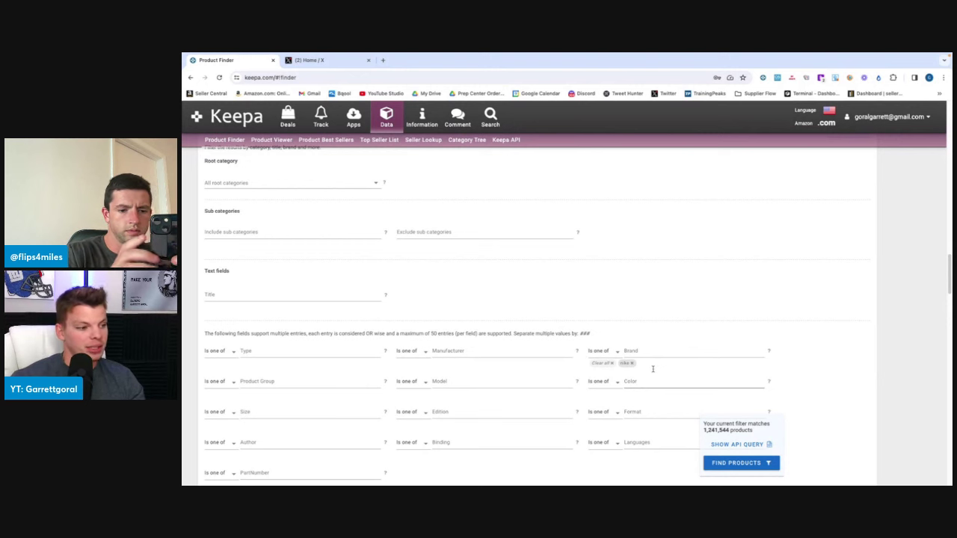
# Limit the count of retrieved live offers to a maximum of 0 for both New FBA and New FBM.
pyautogui.scroll(1, 605, 359)
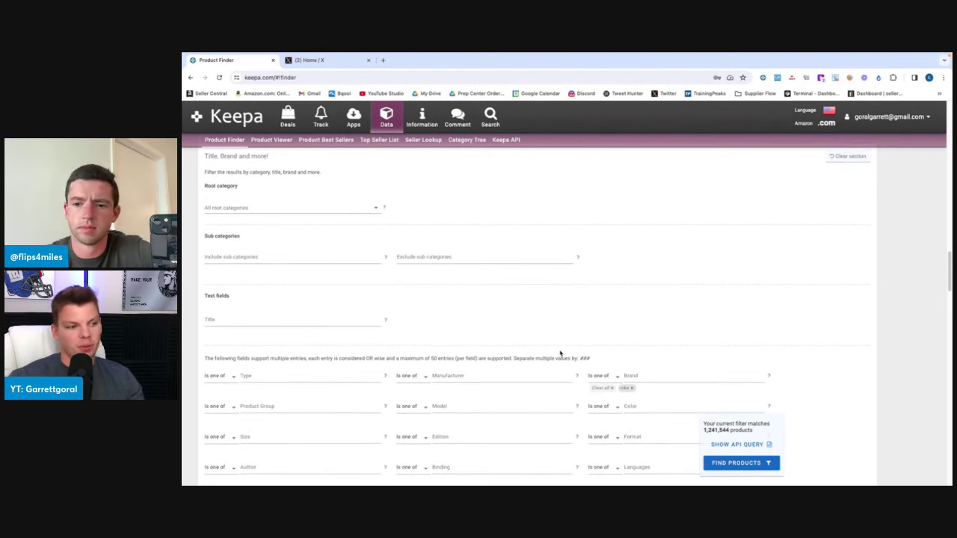
pyautogui.scroll(3, 560, 353)
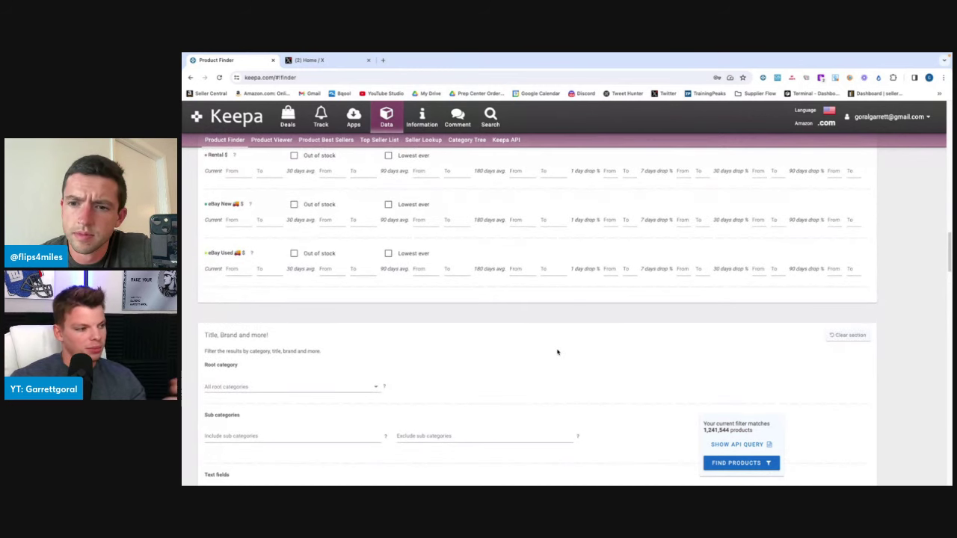
pyautogui.scroll(4, 549, 348)
pyautogui.scroll(3, 423, 334)
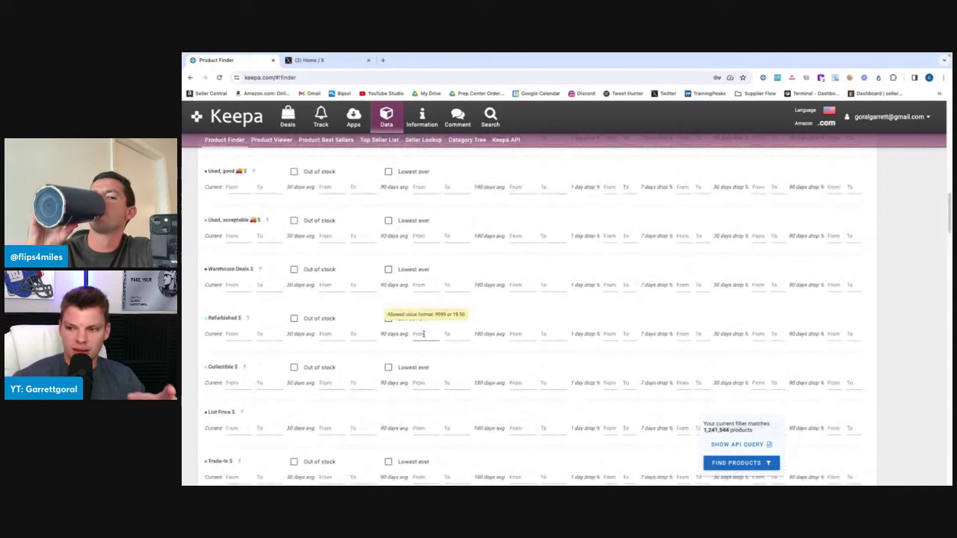
pyautogui.scroll(5, 278, 266)
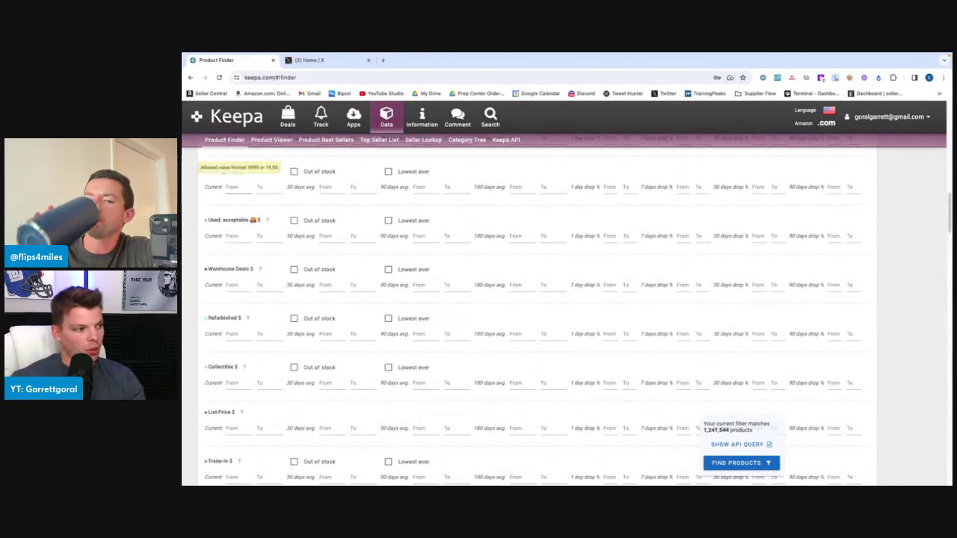
pyautogui.scroll(-15, 284, 267)
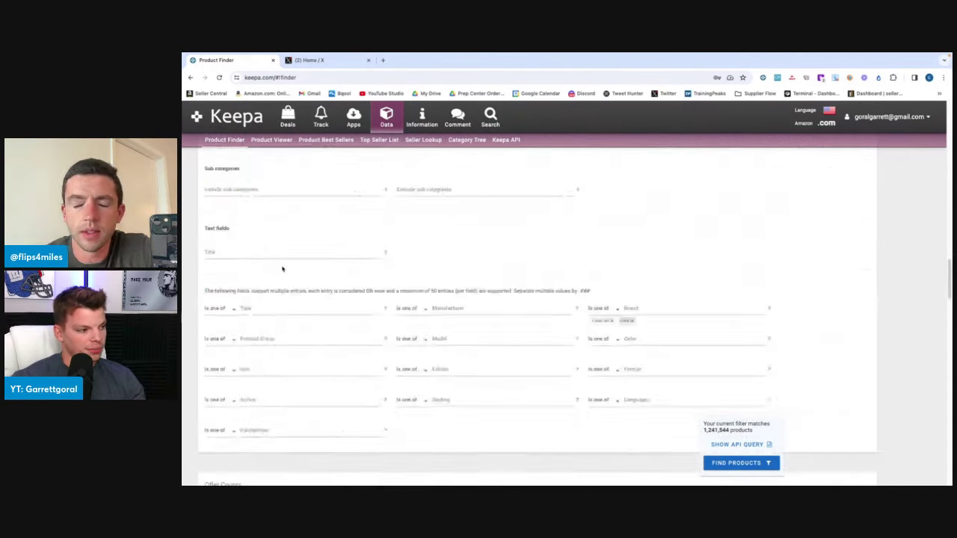
pyautogui.scroll(5, 284, 267)
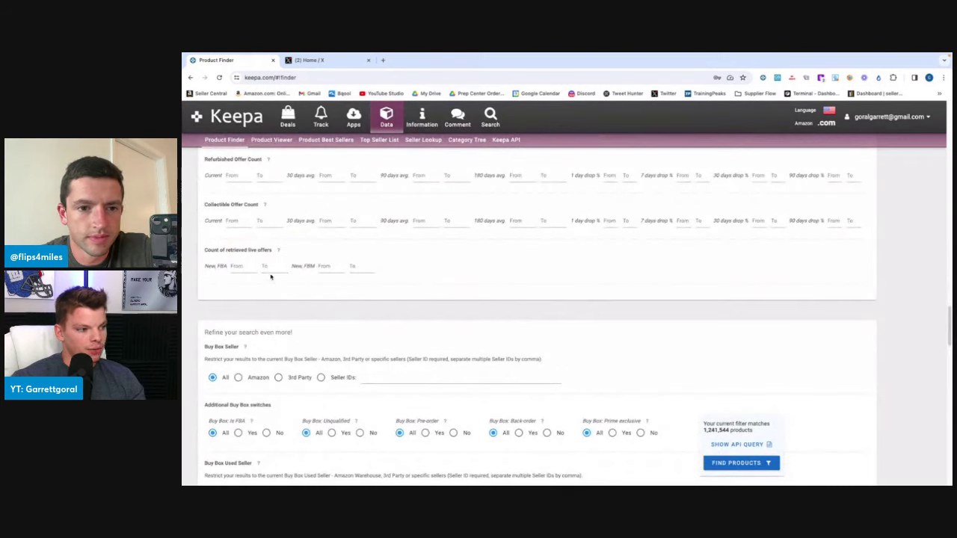
pyautogui.click(270, 266)
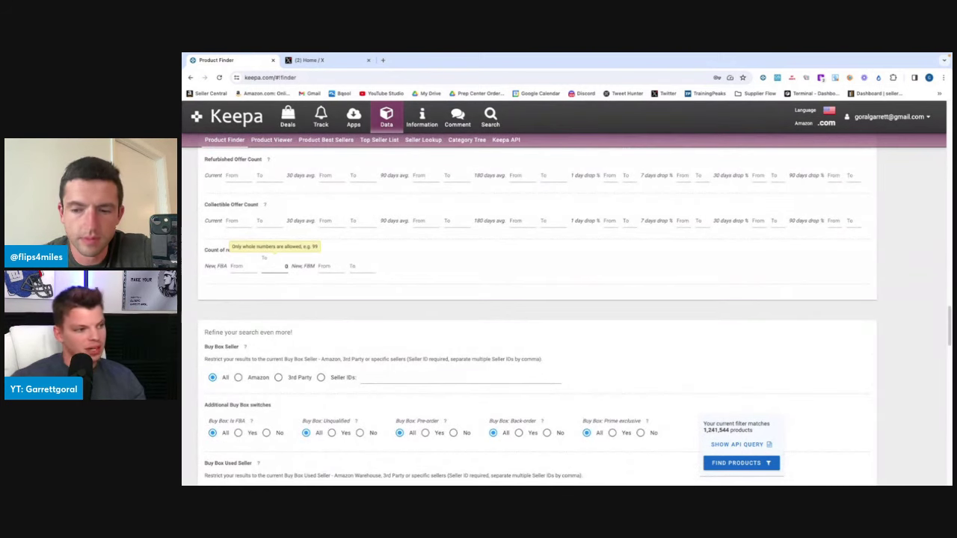
pyautogui.click(365, 268)
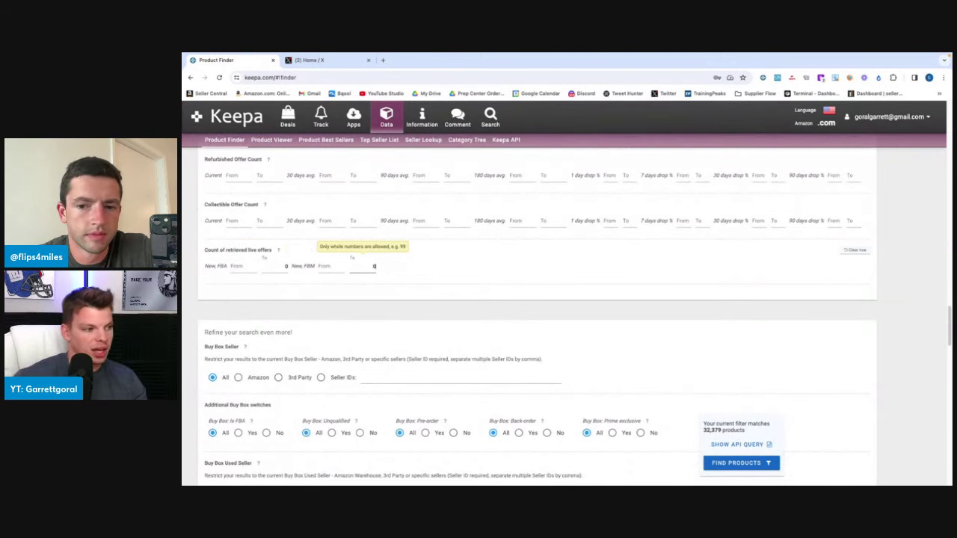
pyautogui.click(645, 221)
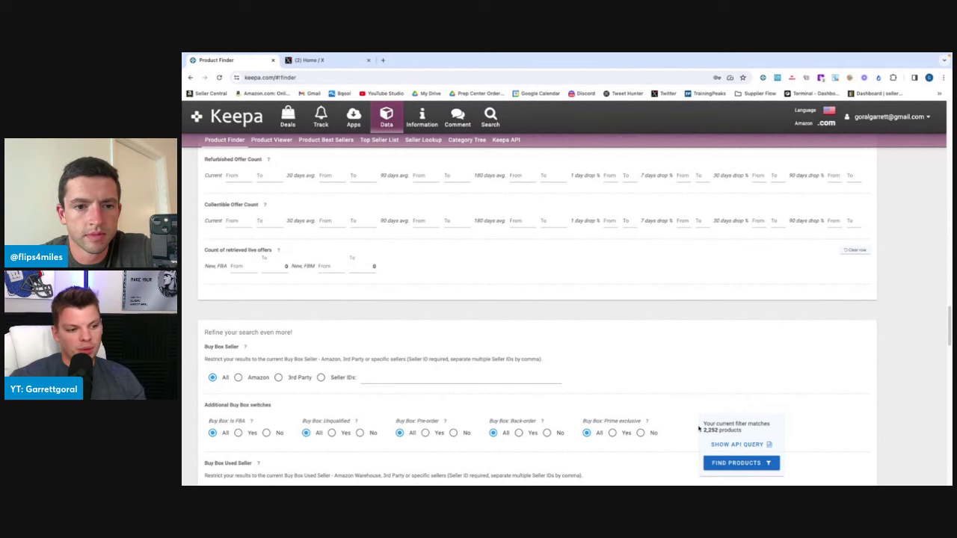
pyautogui.moveTo(704, 430); pyautogui.dragTo(716, 429)
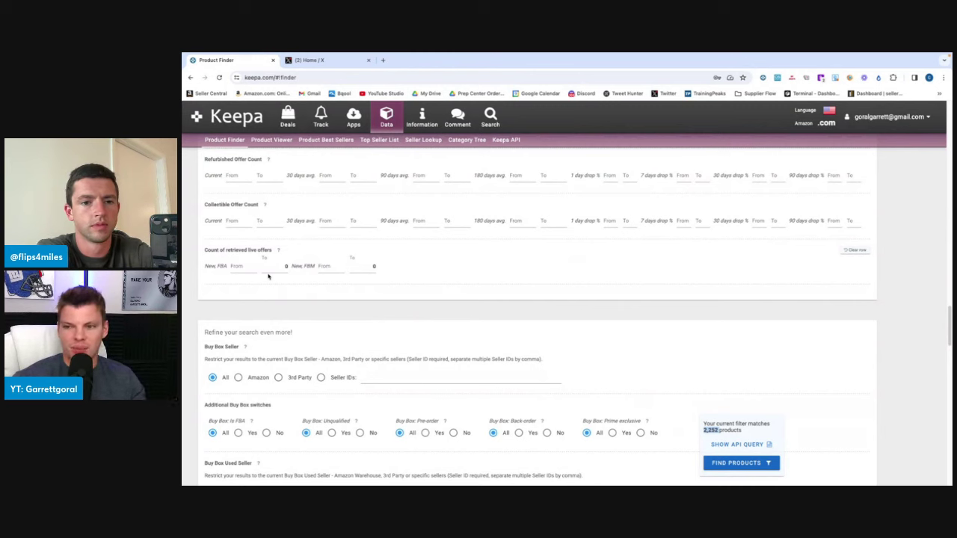
# Run the product search with the current filter and look over the first listed Nike products.
pyautogui.click(282, 270)
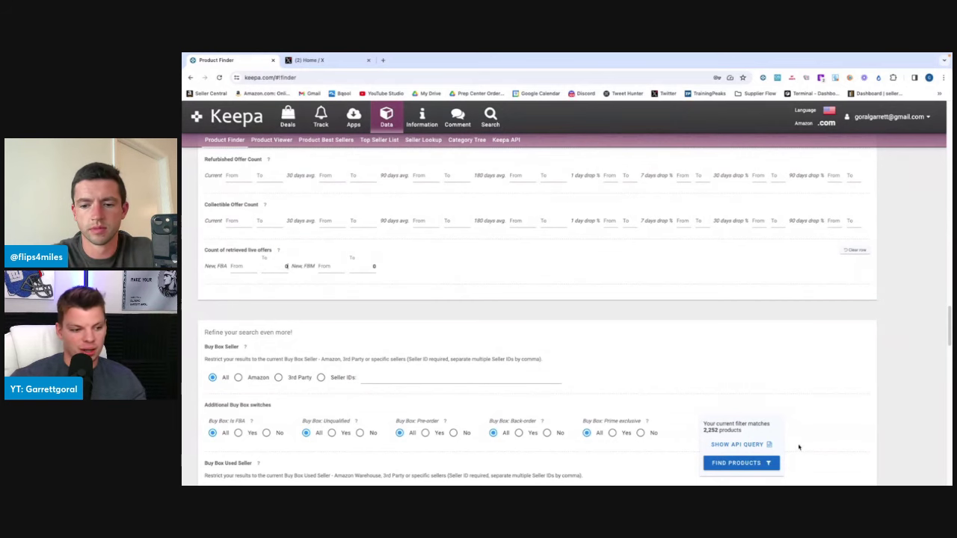
pyautogui.click(737, 462)
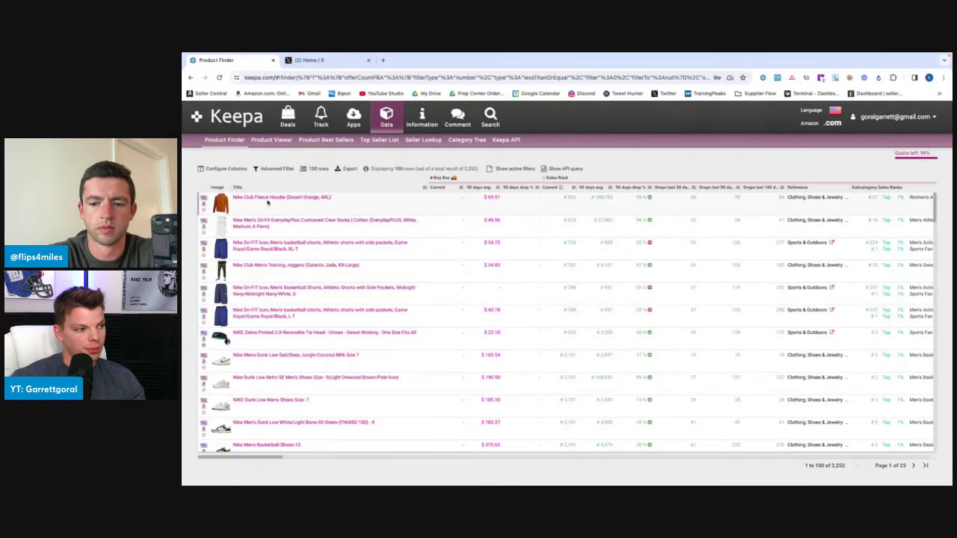
pyautogui.moveTo(266, 199)
pyautogui.moveTo(273, 222)
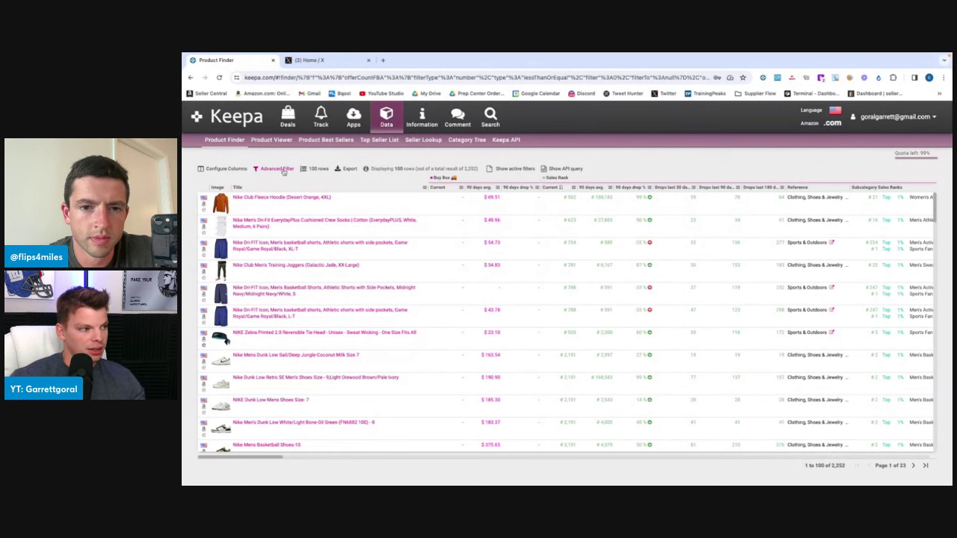
# Return to the filter form and clear the New FBA and New FBM live offer maximums.
pyautogui.click(281, 169)
pyautogui.scroll(-10, 404, 344)
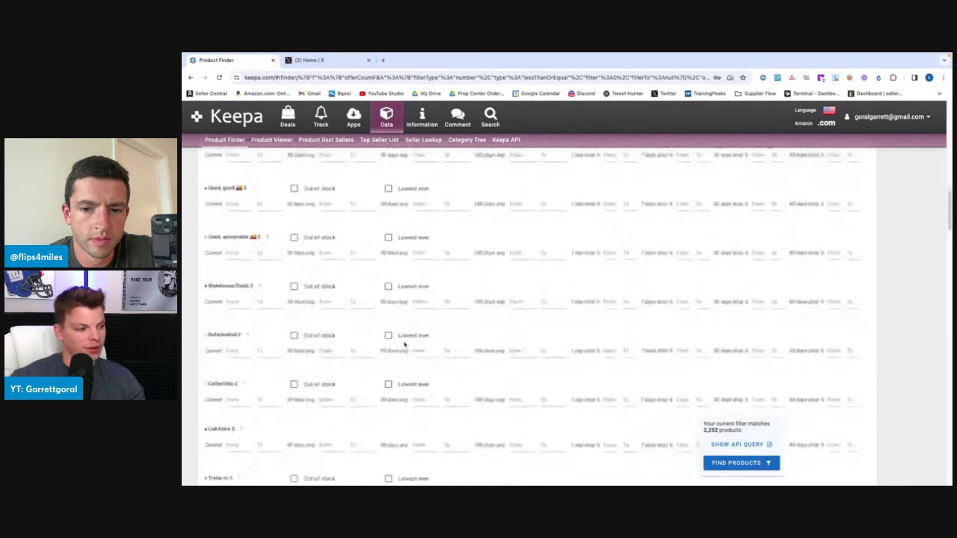
pyautogui.scroll(-10, 405, 344)
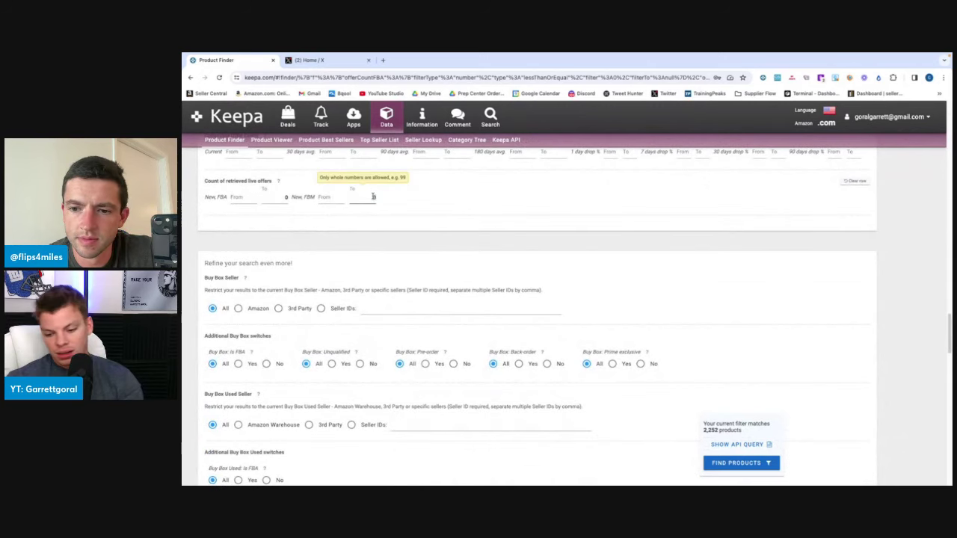
pyautogui.press('BackSpace')
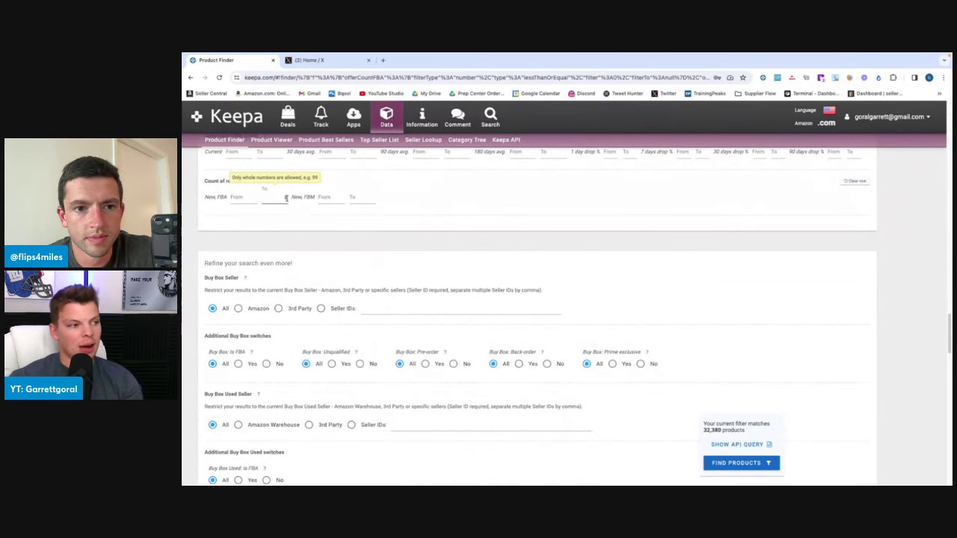
pyautogui.click(391, 184)
# Set the Sales Rank filter to a current maximum of 20000 and a 90-day average minimum of 100000.
pyautogui.scroll(5, 427, 227)
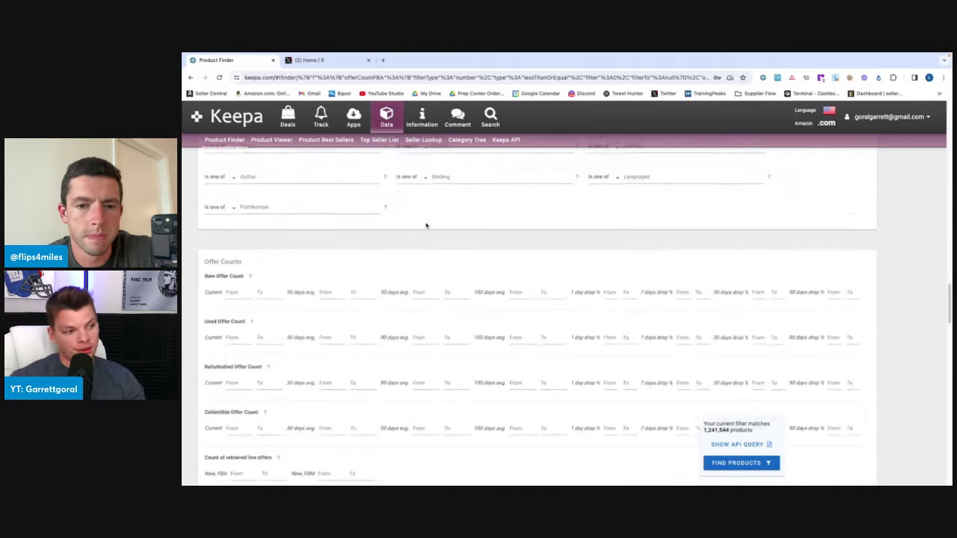
pyautogui.scroll(1, 426, 225)
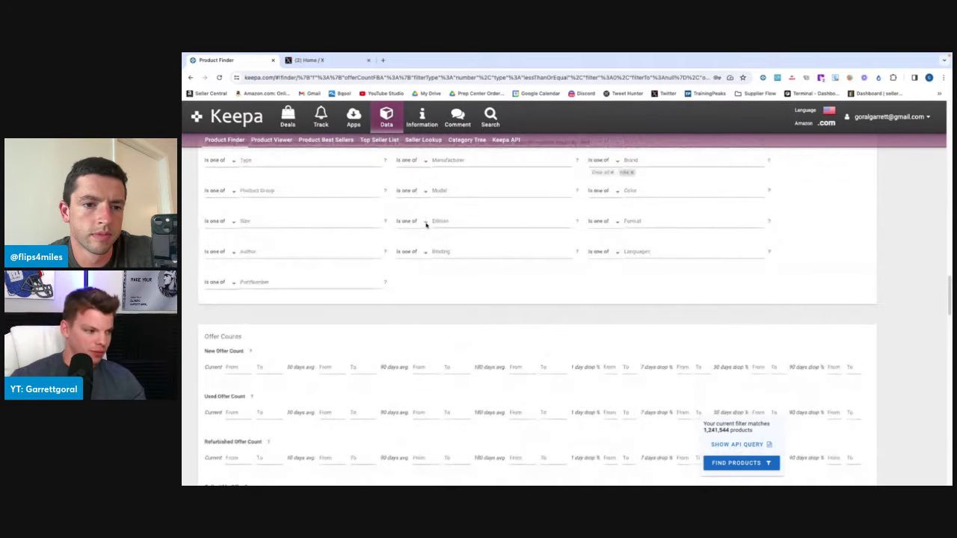
pyautogui.scroll(-2, 425, 224)
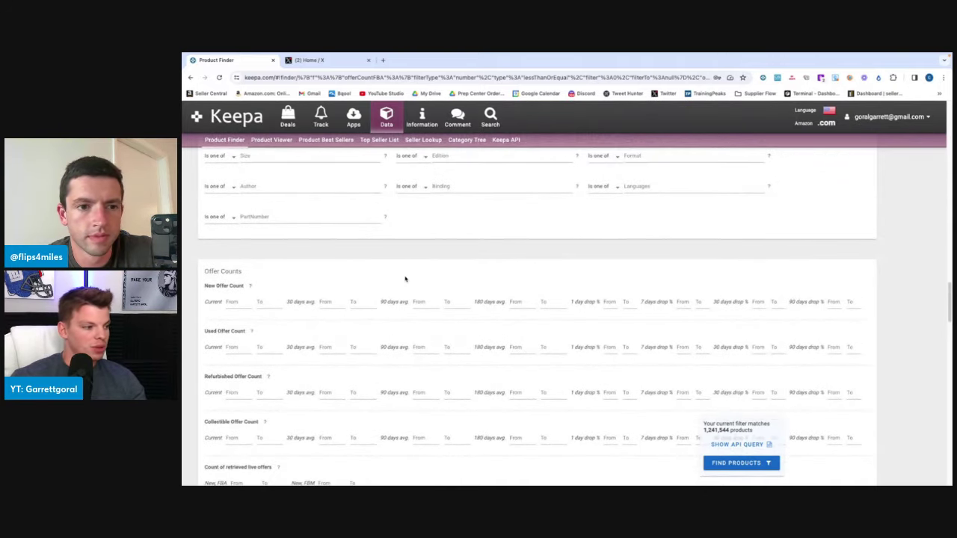
pyautogui.scroll(5, 405, 278)
pyautogui.scroll(1, 406, 278)
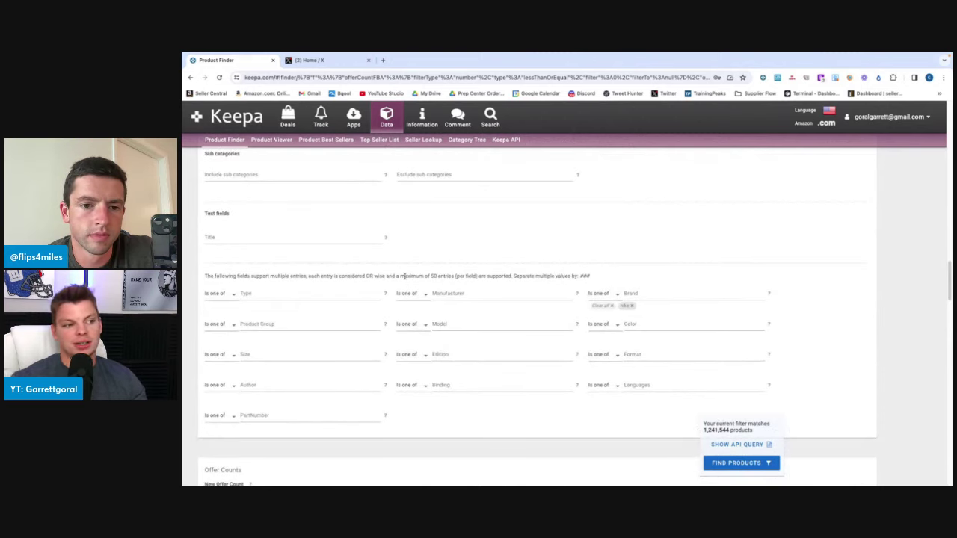
pyautogui.scroll(2, 381, 256)
pyautogui.scroll(-10, 381, 256)
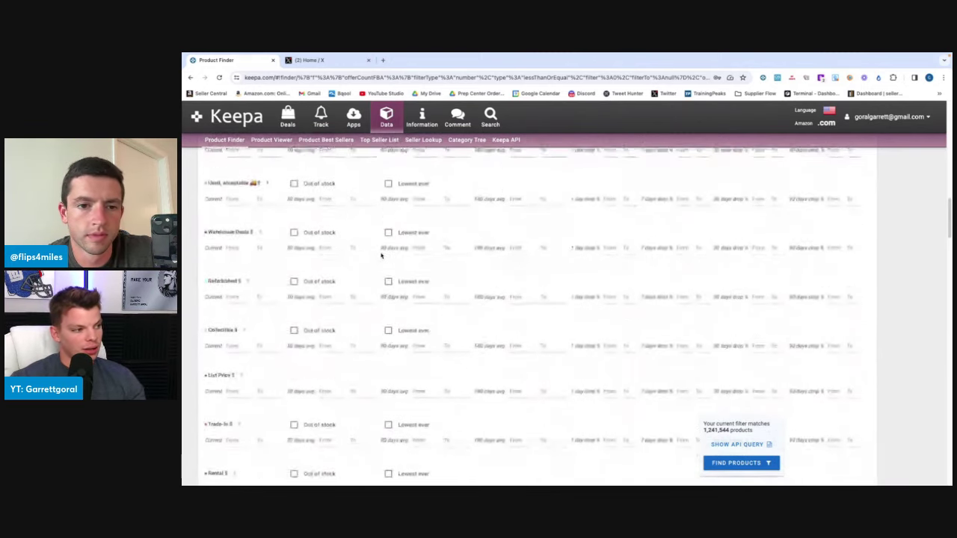
pyautogui.scroll(6, 382, 255)
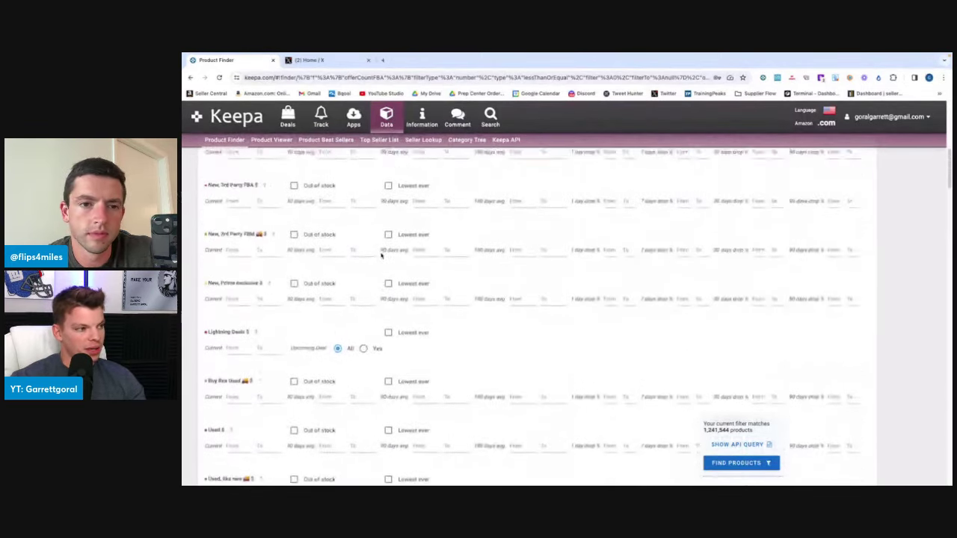
pyautogui.scroll(4, 381, 256)
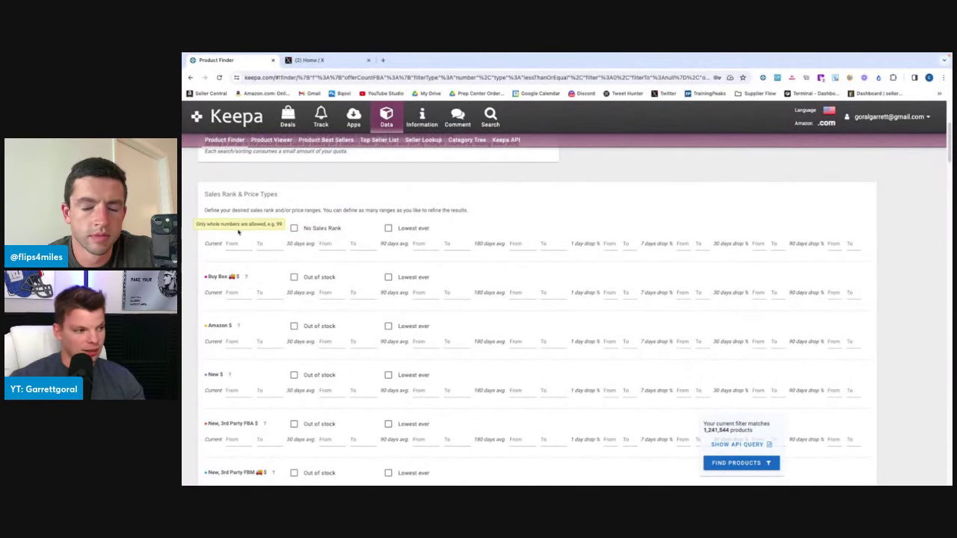
pyautogui.click(424, 243)
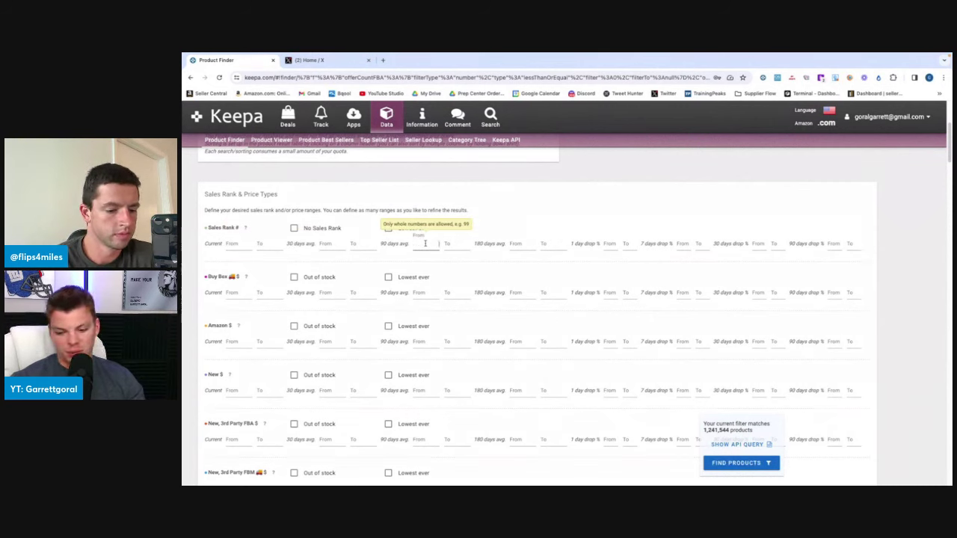
pyautogui.write('100000')
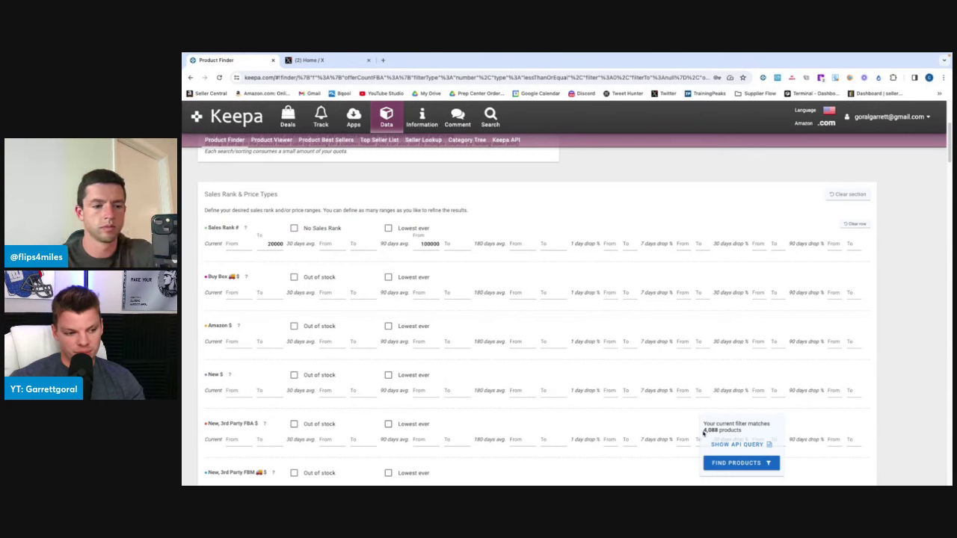
pyautogui.click(432, 247)
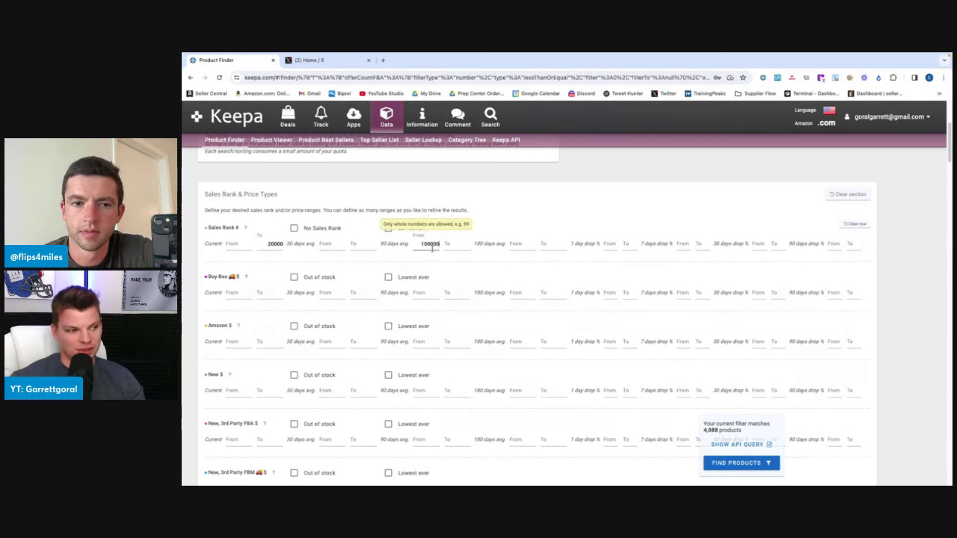
pyautogui.click(281, 255)
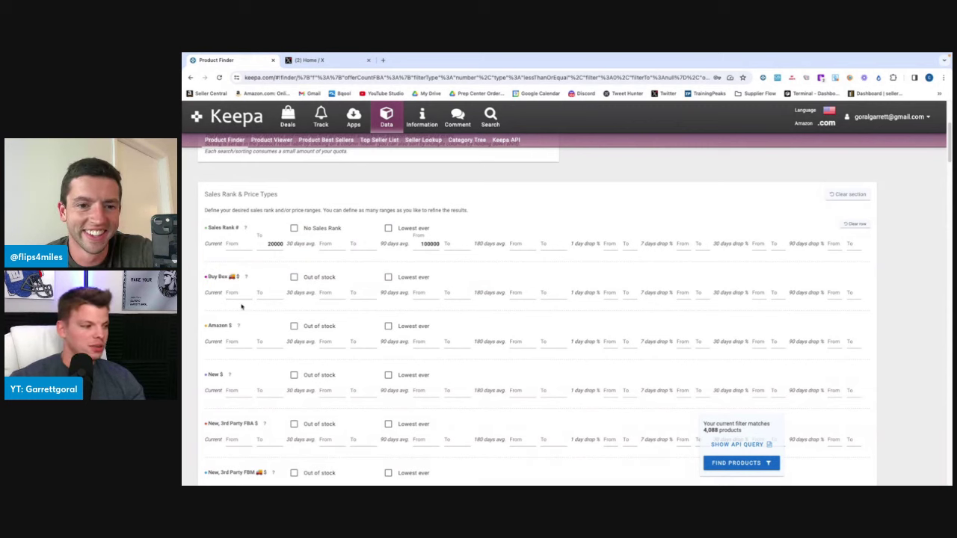
# Clear the current maximum and the 90-day average minimum from the Sales Rank filter.
pyautogui.click(273, 245)
pyautogui.press('BackSpace')
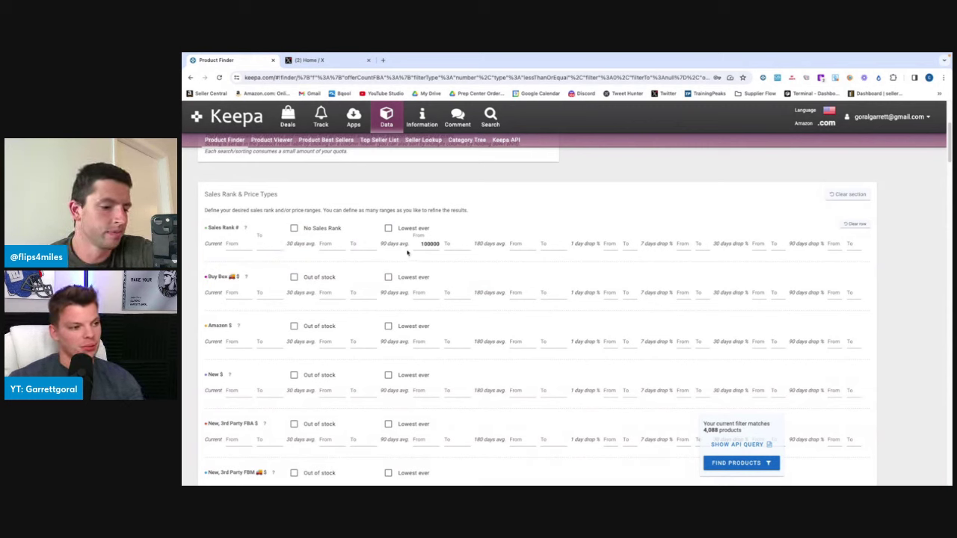
pyautogui.doubleClick(427, 245)
pyautogui.press('BackSpace')
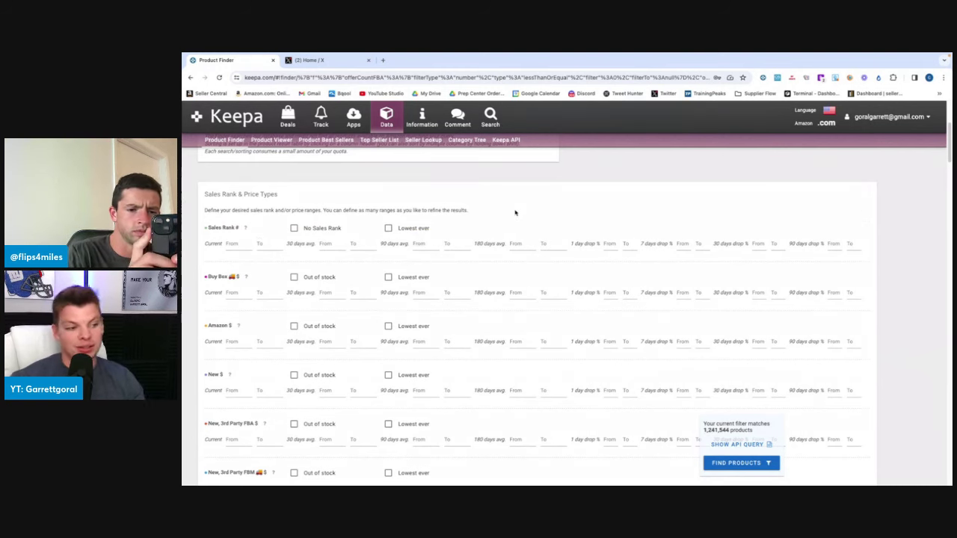
pyautogui.click(447, 243)
pyautogui.click(353, 266)
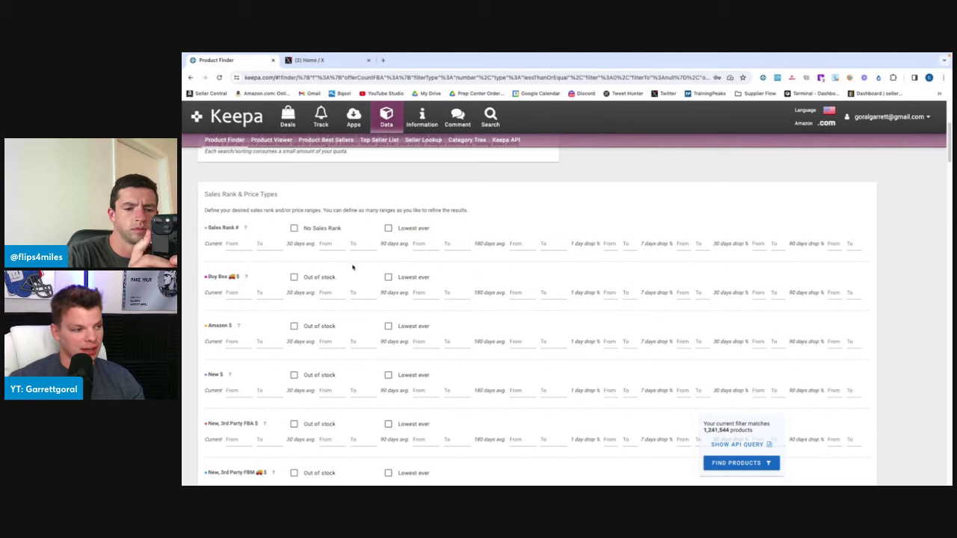
# Restrict the Buy Box filter to out-of-stock products and set its 30-day average minimum to 50.
pyautogui.click(295, 278)
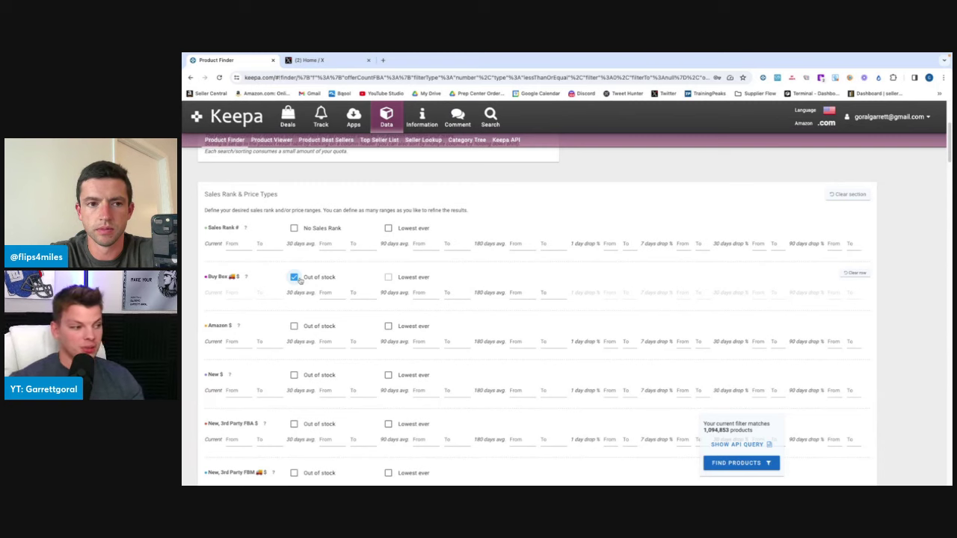
pyautogui.scroll(-1, 297, 299)
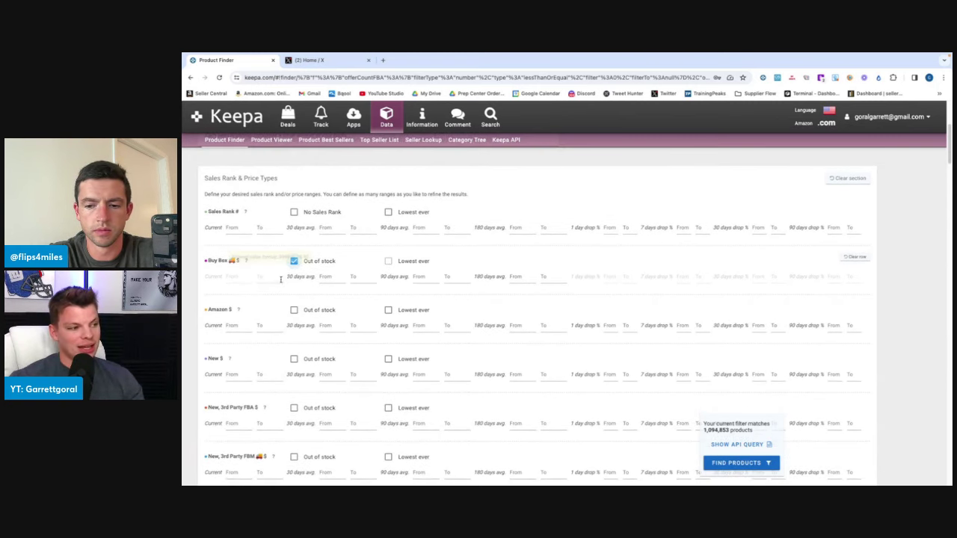
pyautogui.moveTo(285, 277); pyautogui.dragTo(464, 288)
pyautogui.click(332, 279)
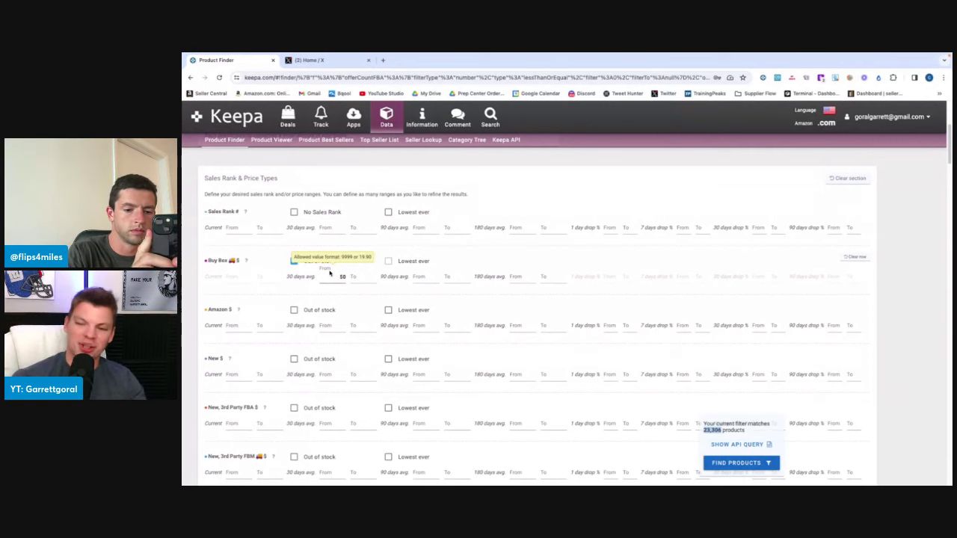
# Set the Buy Box 30-day average minimum to 1 and highlight the number of matching products.
pyautogui.click(333, 275)
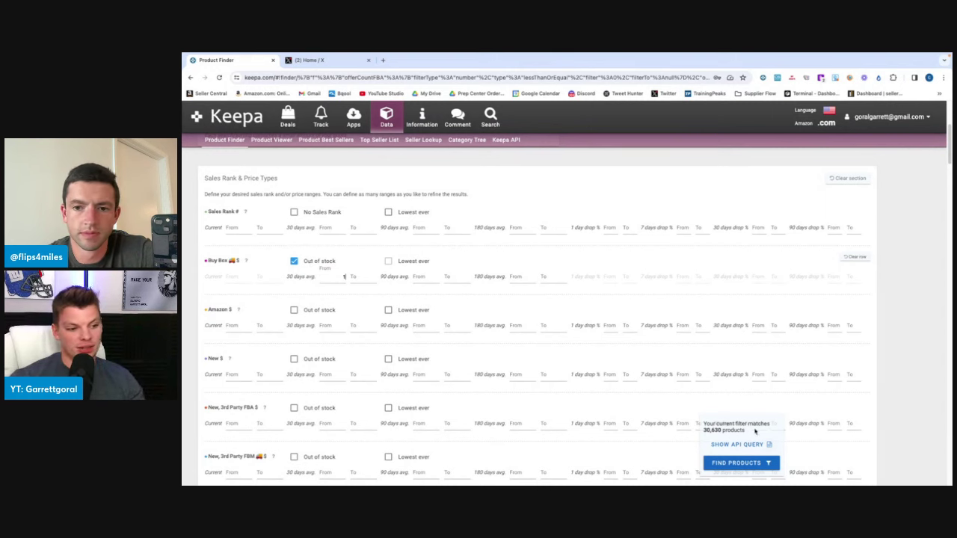
pyautogui.moveTo(704, 423); pyautogui.dragTo(723, 430)
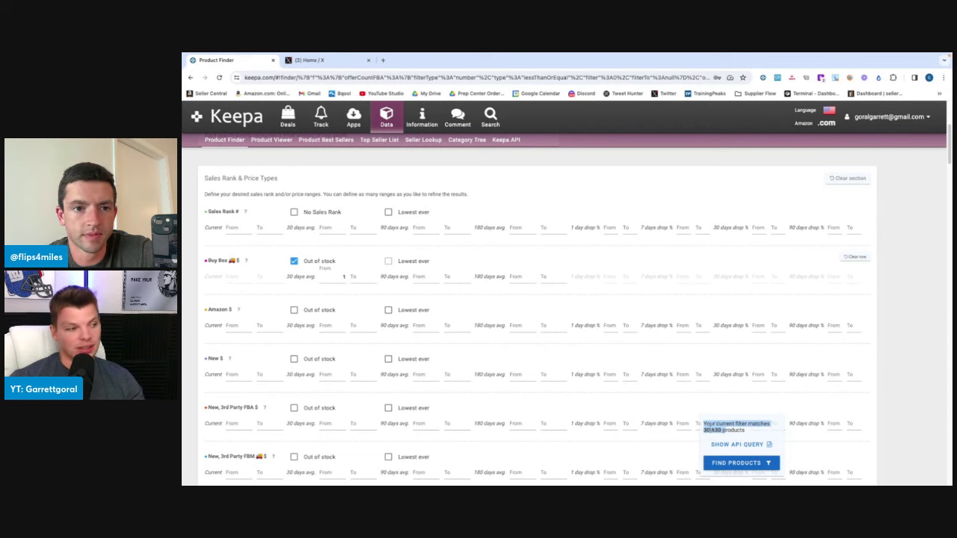
# Clear the Buy Box 30-day average minimum and remove its out-of-stock restriction.
pyautogui.click(332, 278)
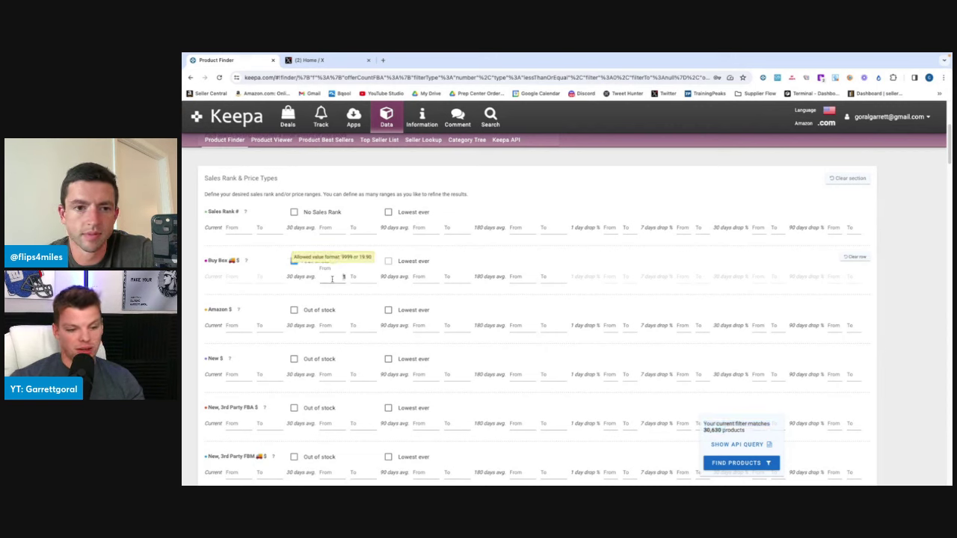
pyautogui.click(312, 262)
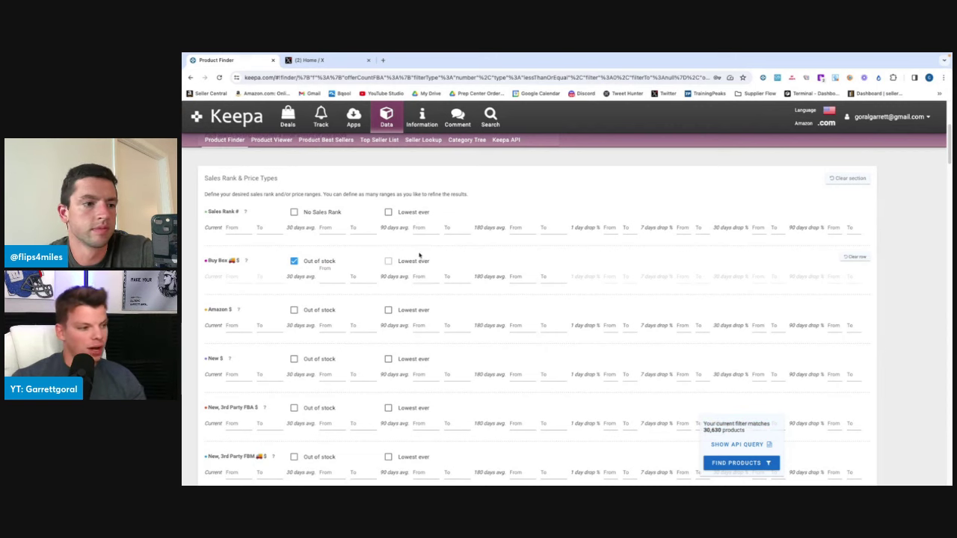
pyautogui.click(294, 262)
# Clear all remaining Product Finder filters, including the Nike brand filter.
pyautogui.scroll(-10, 299, 269)
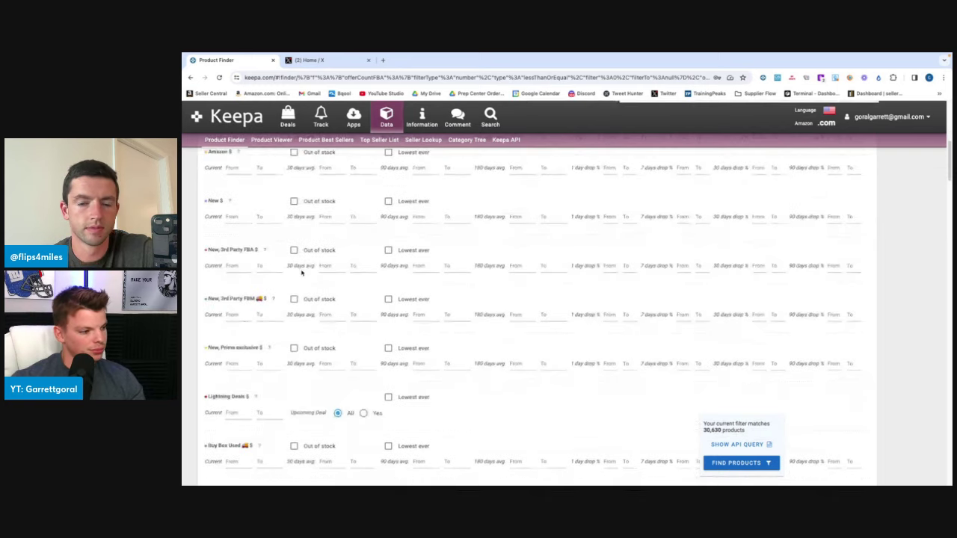
pyautogui.scroll(-10, 313, 273)
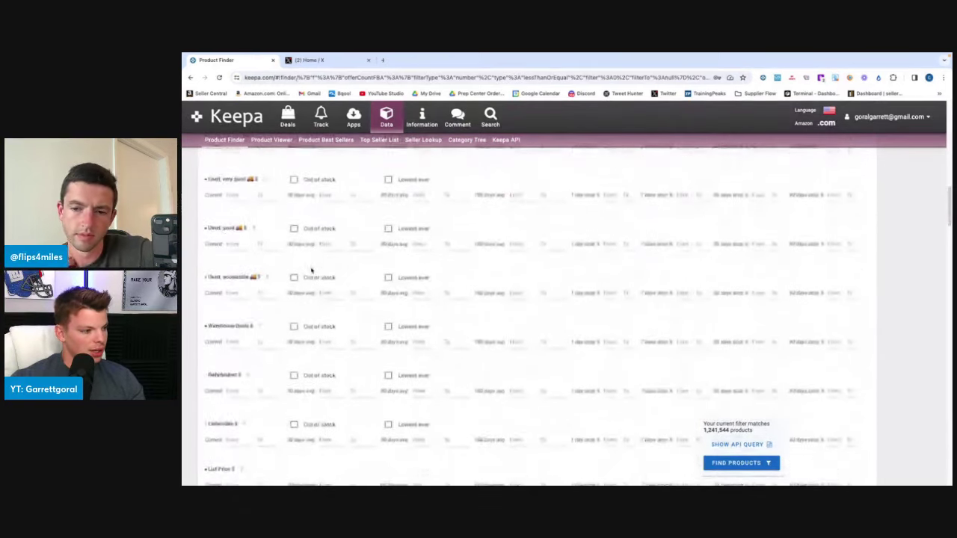
pyautogui.scroll(-10, 309, 267)
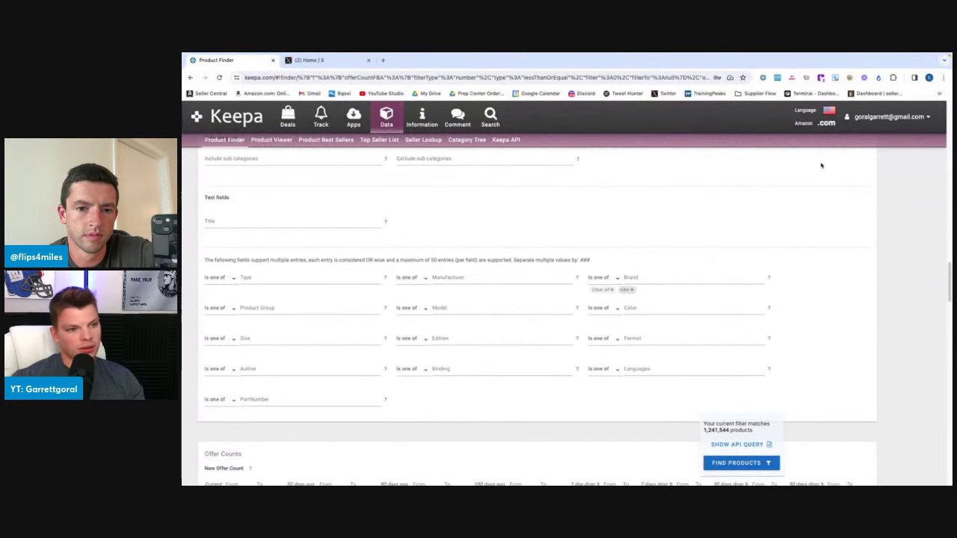
pyautogui.scroll(15, 579, 292)
pyautogui.scroll(10, 576, 284)
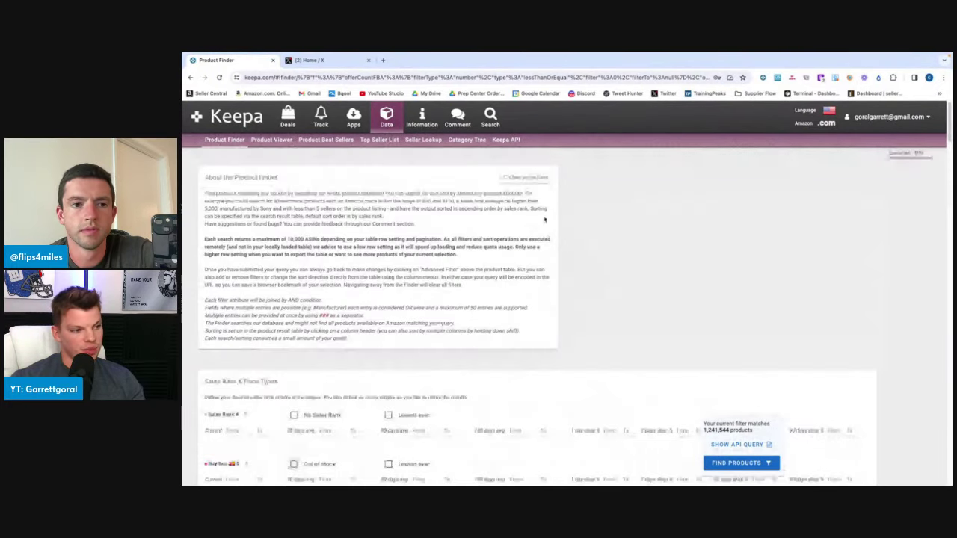
# Filter the product title by Thanksgiving and highlight the number of matching products.
pyautogui.scroll(-10, 519, 259)
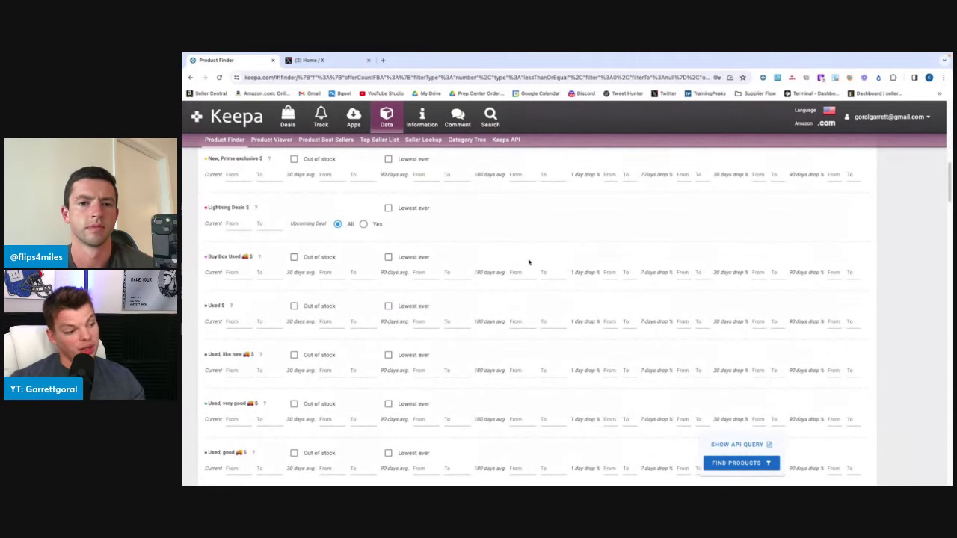
pyautogui.scroll(-5, 531, 269)
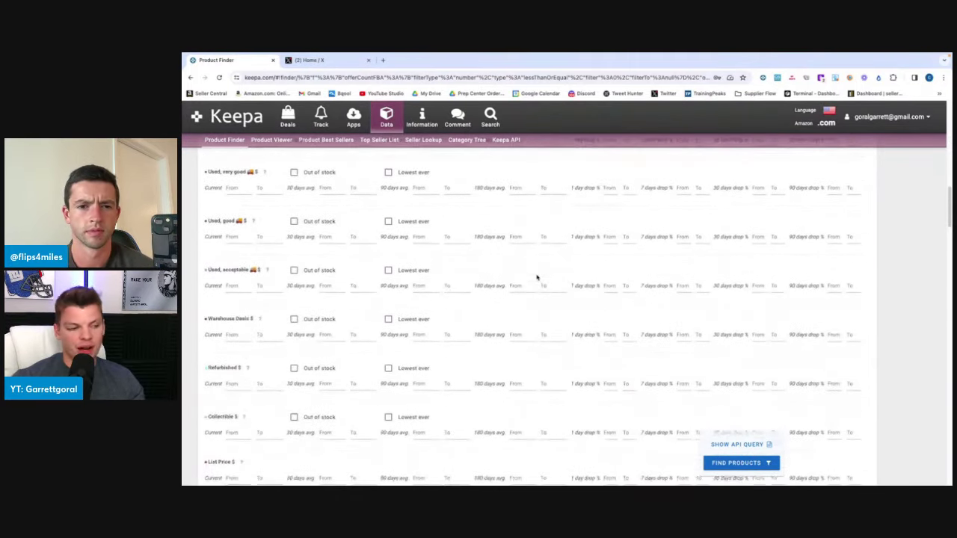
pyautogui.scroll(-10, 536, 277)
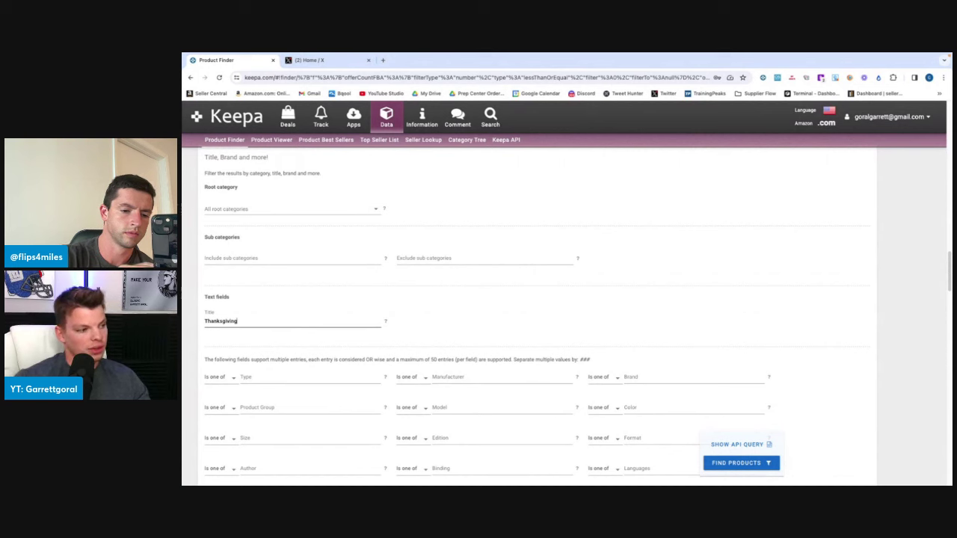
pyautogui.click(440, 319)
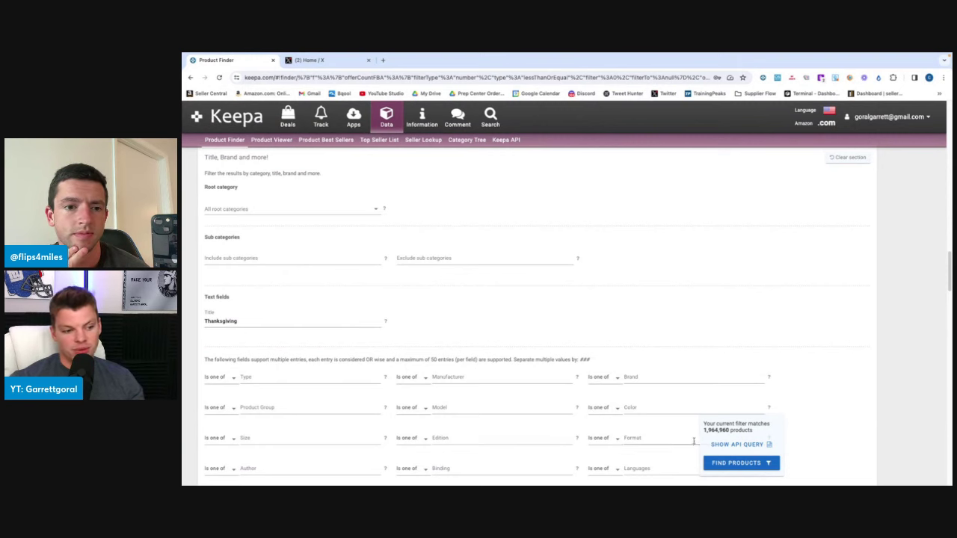
pyautogui.click(224, 322)
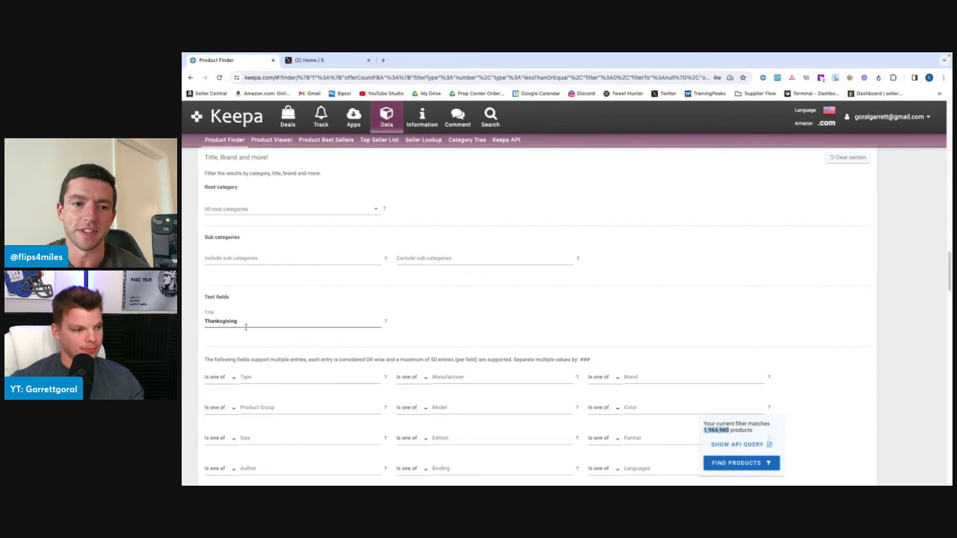
# Set the current minimum of the New Offer Count filter to 5.
pyautogui.scroll(1, 440, 327)
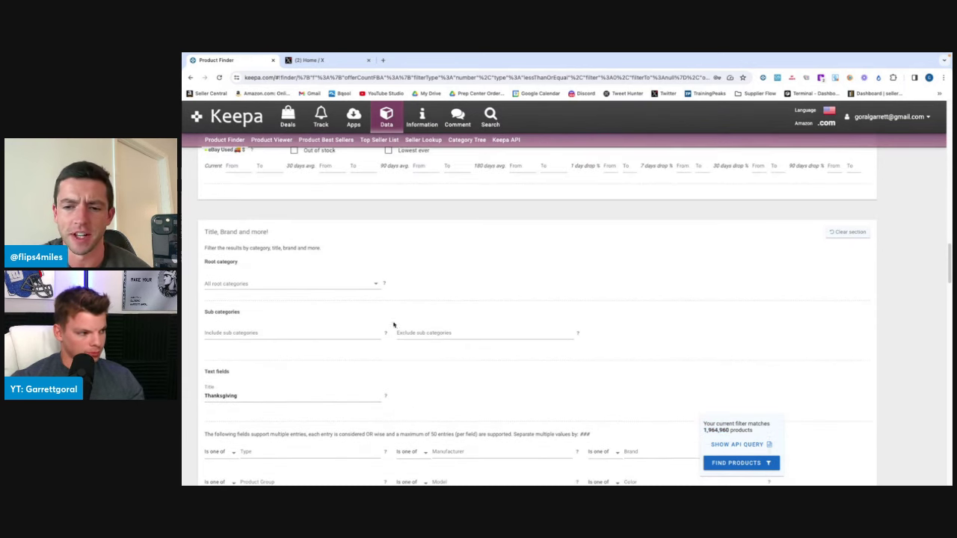
pyautogui.scroll(5, 394, 324)
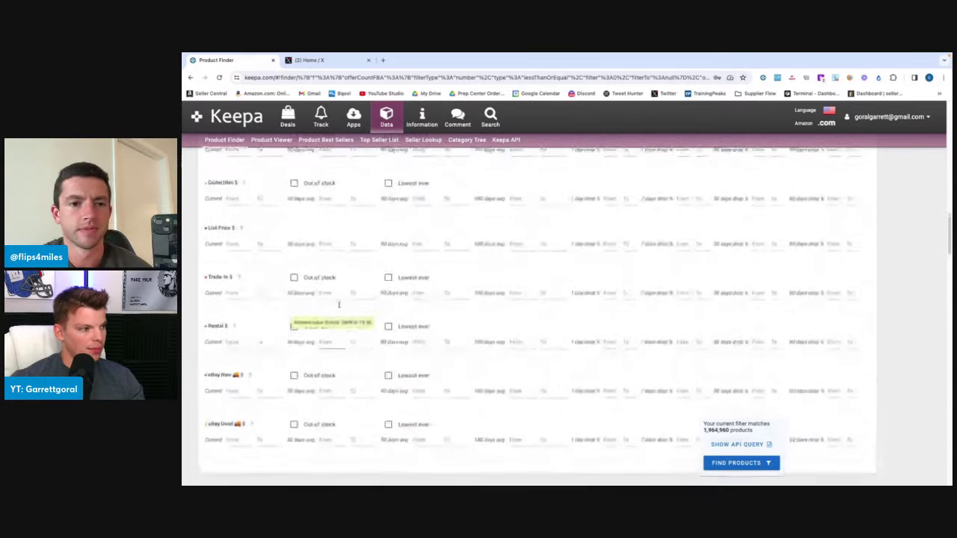
pyautogui.scroll(-6, 338, 304)
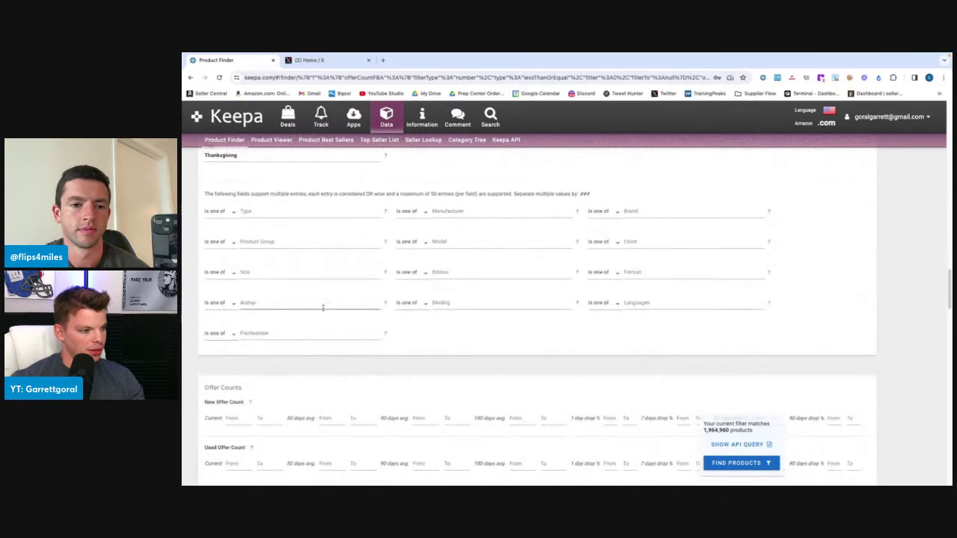
pyautogui.scroll(-3, 321, 310)
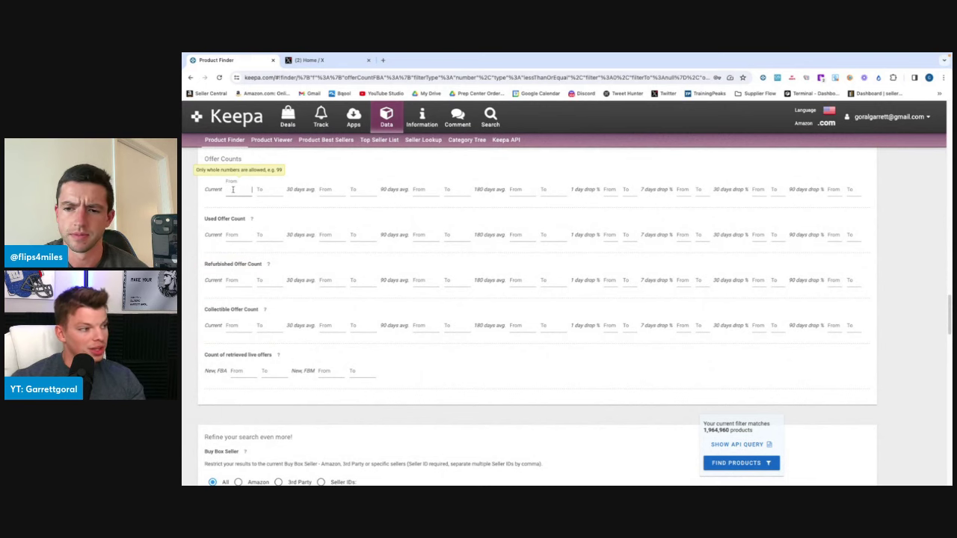
pyautogui.write('5')
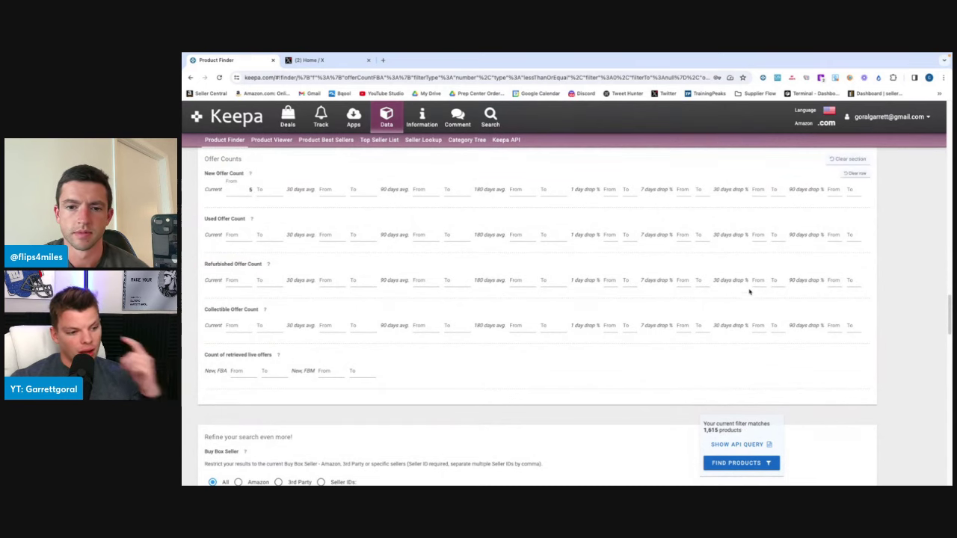
# Set the current minimum of the Review Count filter to 1000 and highlight the number of matching products.
pyautogui.scroll(5, 383, 355)
pyautogui.scroll(1, 322, 314)
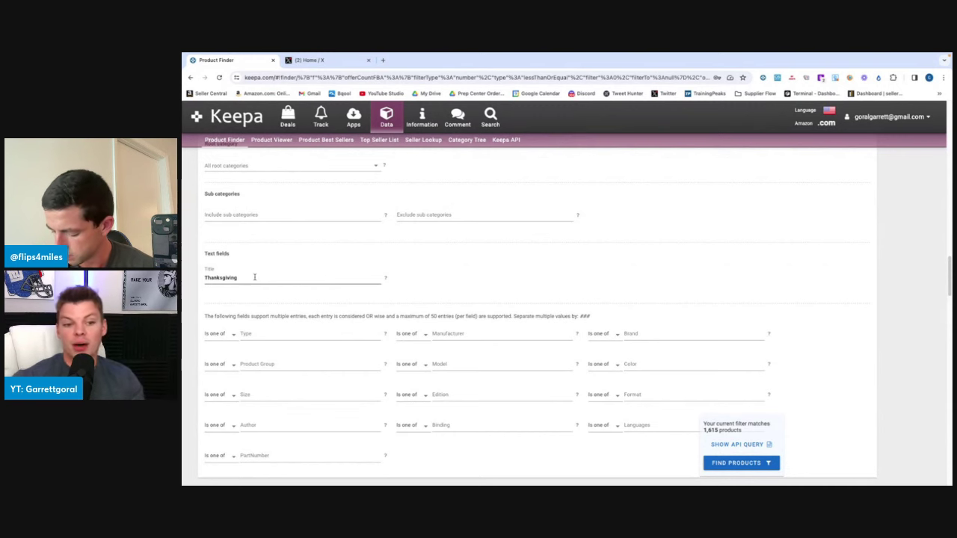
pyautogui.scroll(5, 299, 292)
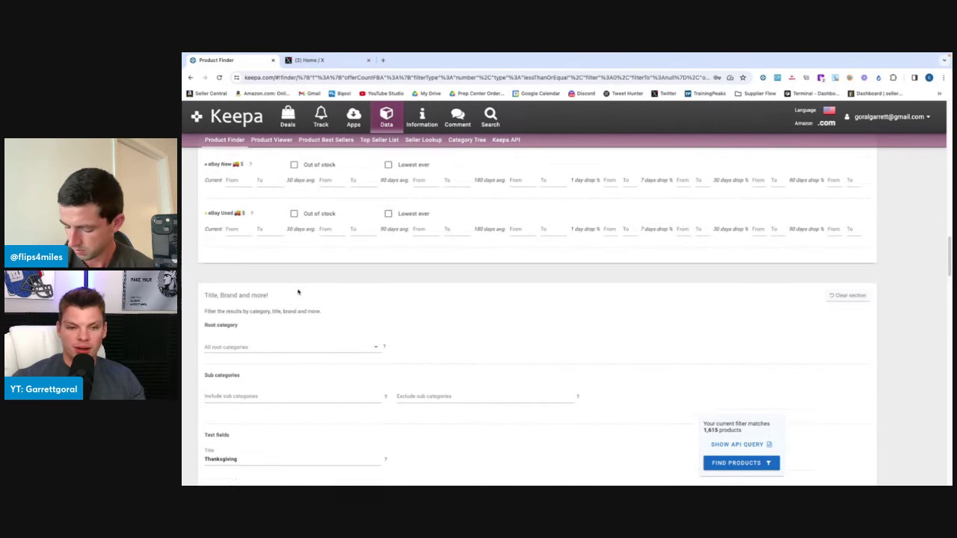
pyautogui.scroll(3, 556, 365)
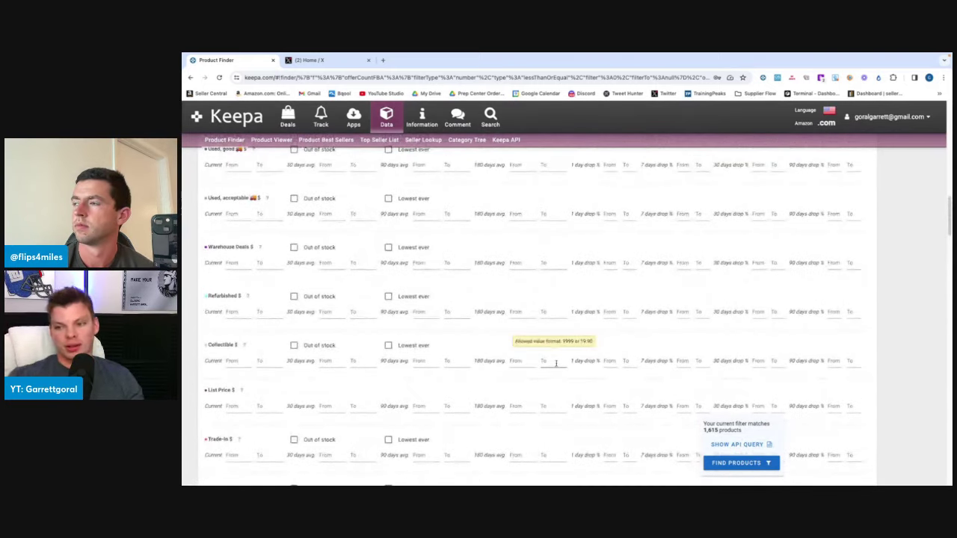
pyautogui.scroll(4, 559, 364)
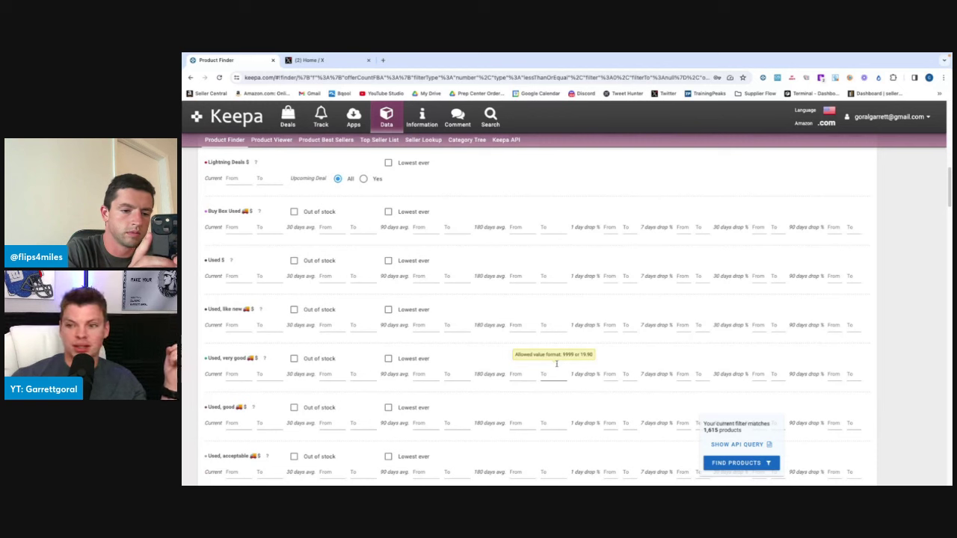
pyautogui.scroll(-15, 556, 364)
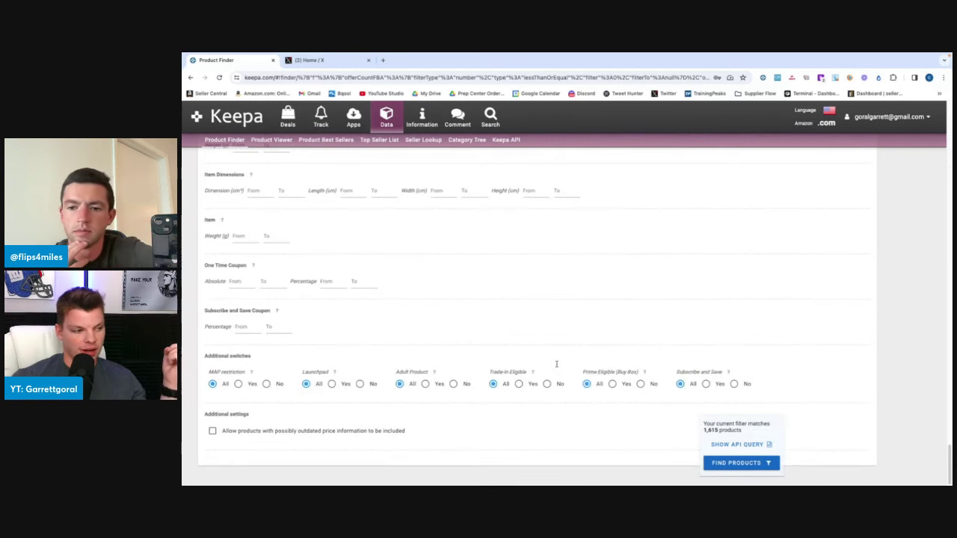
pyautogui.scroll(4, 465, 325)
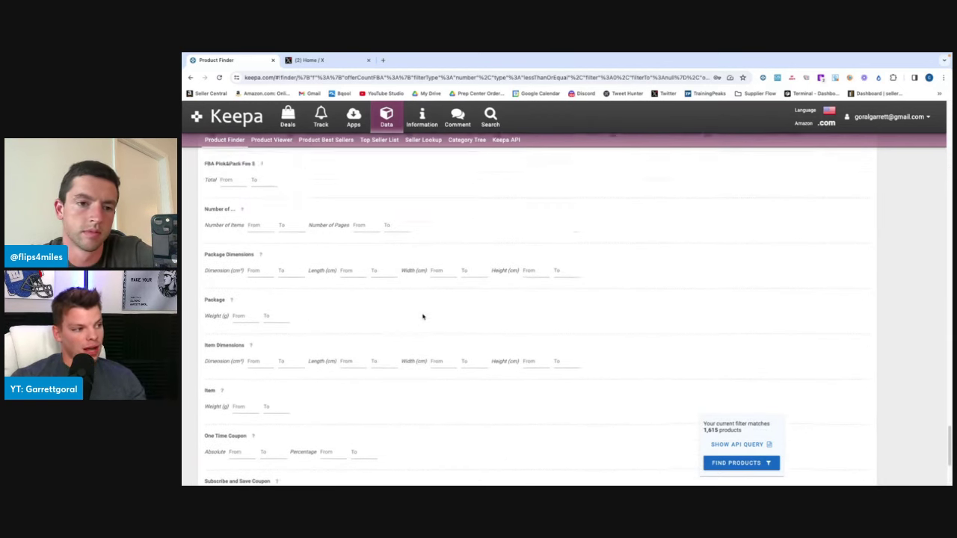
pyautogui.scroll(2, 397, 315)
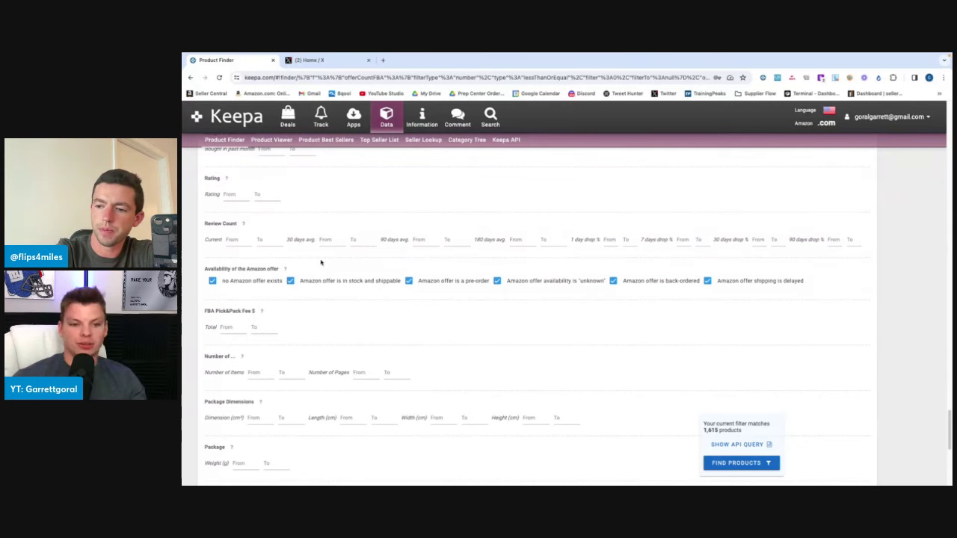
pyautogui.click(250, 241)
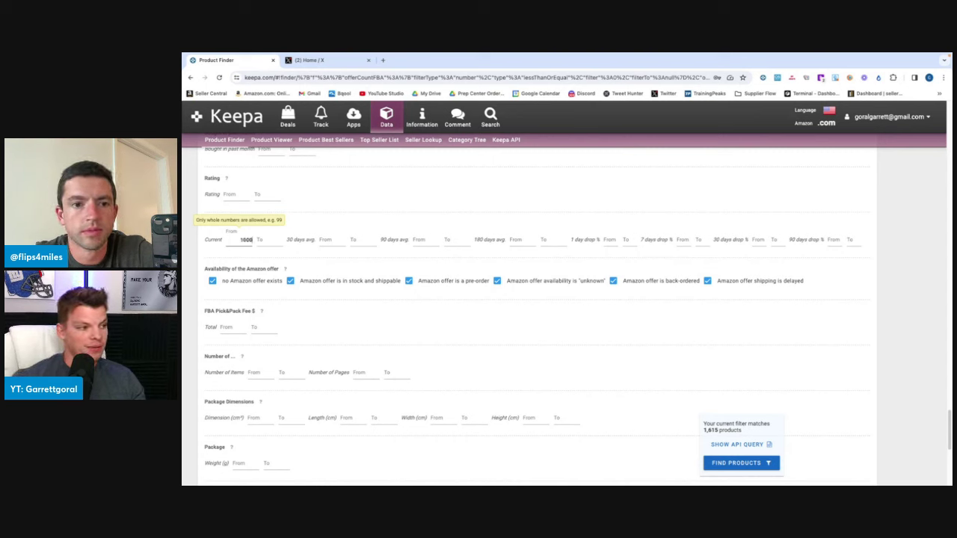
pyautogui.click(449, 259)
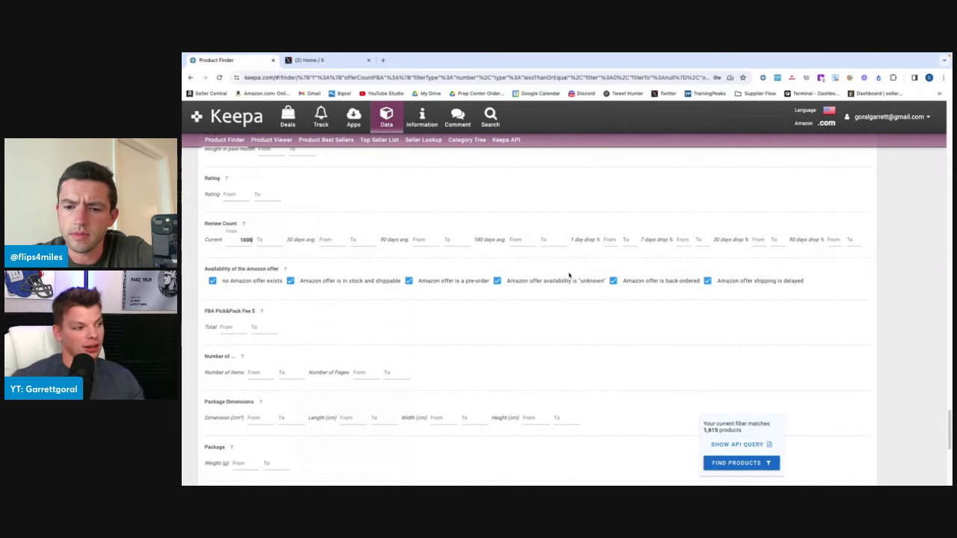
pyautogui.click(232, 236)
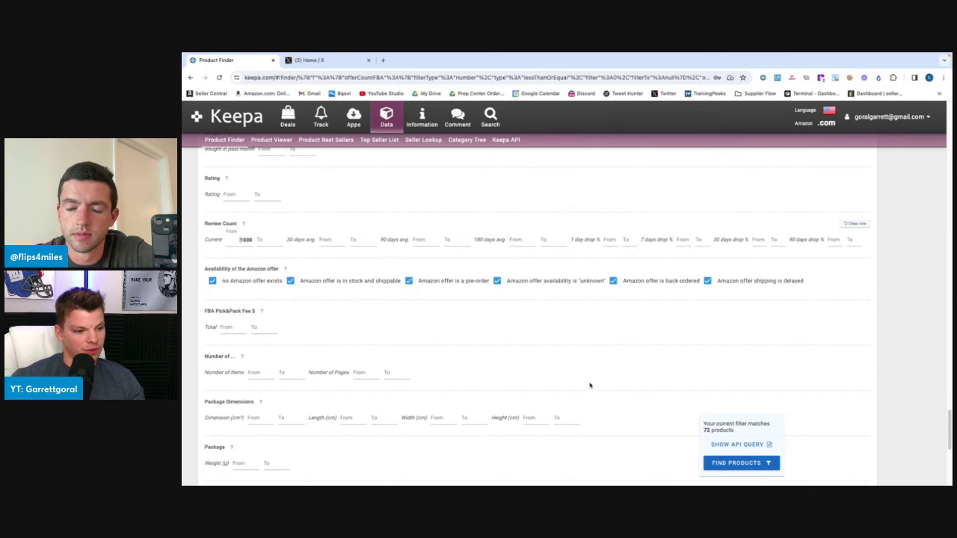
pyautogui.doubleClick(705, 431)
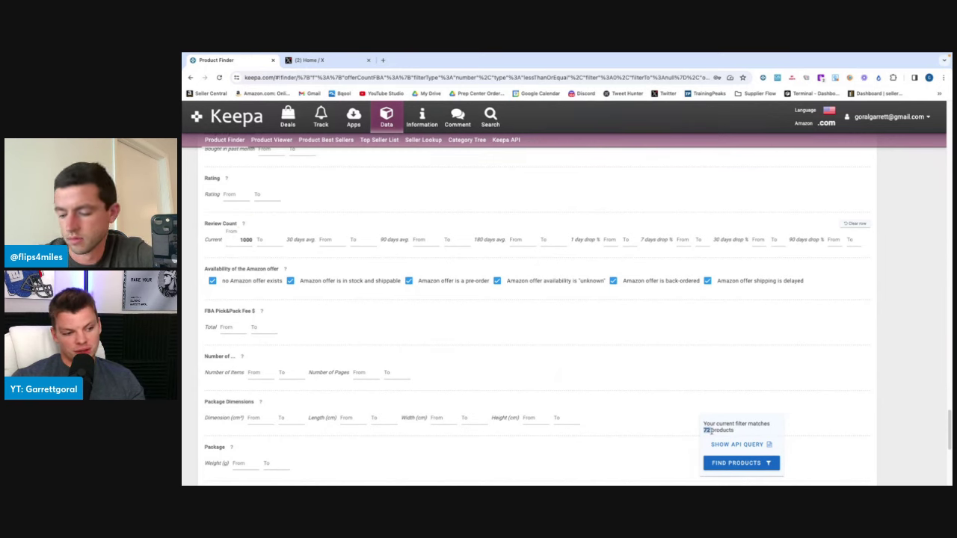
# Run the product search with the Thanksgiving title, New Offer Count and Review Count filters.
pyautogui.scroll(15, 457, 394)
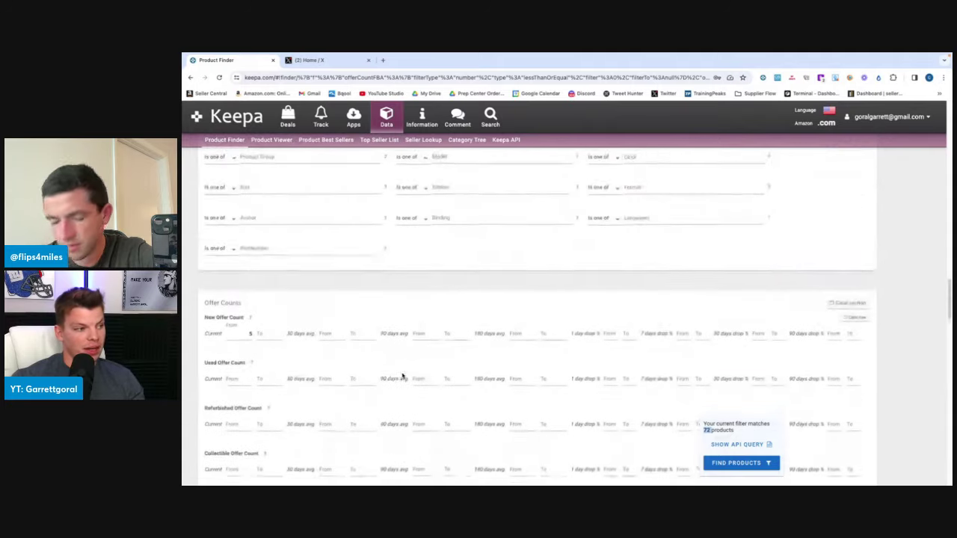
pyautogui.scroll(4, 402, 376)
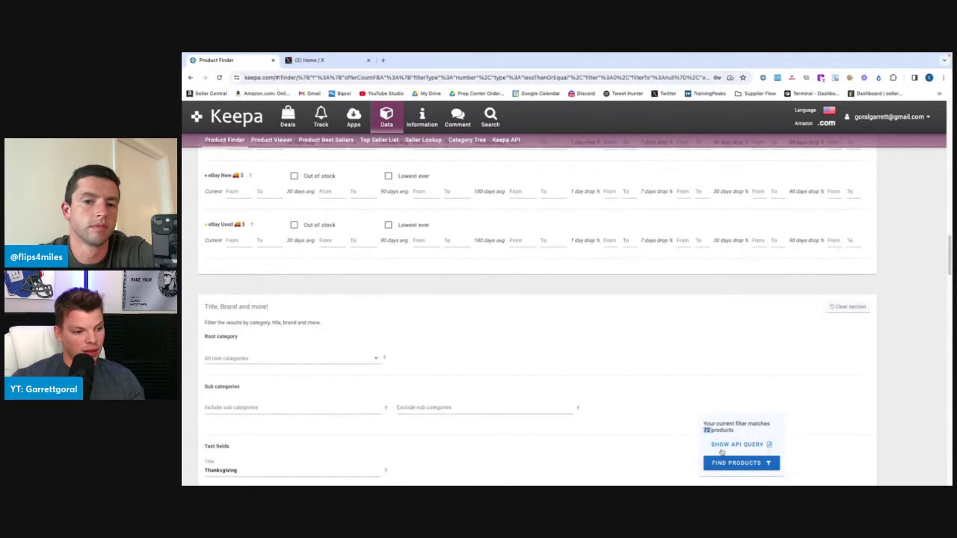
pyautogui.click(734, 463)
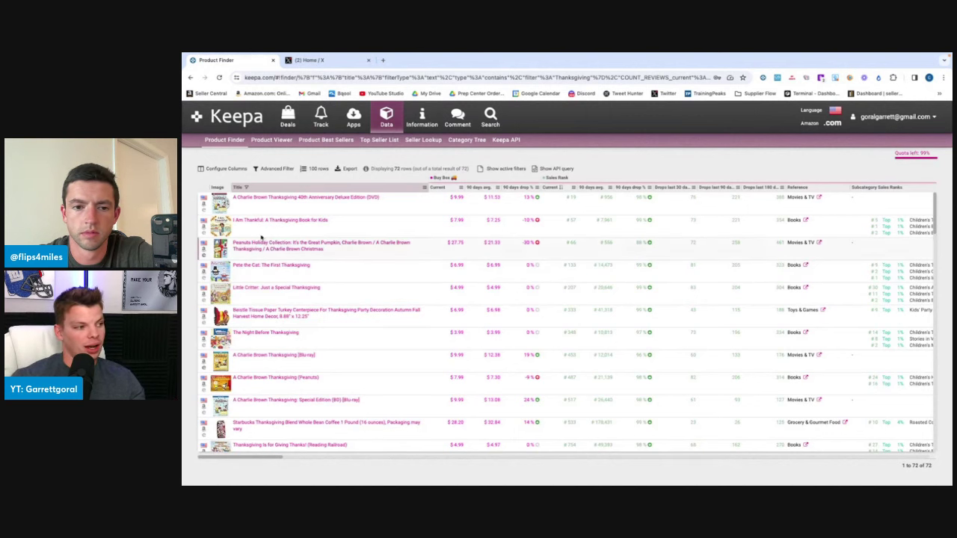
# Open the Amazon page of the Peanuts Holiday Collection from the results and view its price history graph.
pyautogui.moveTo(255, 222)
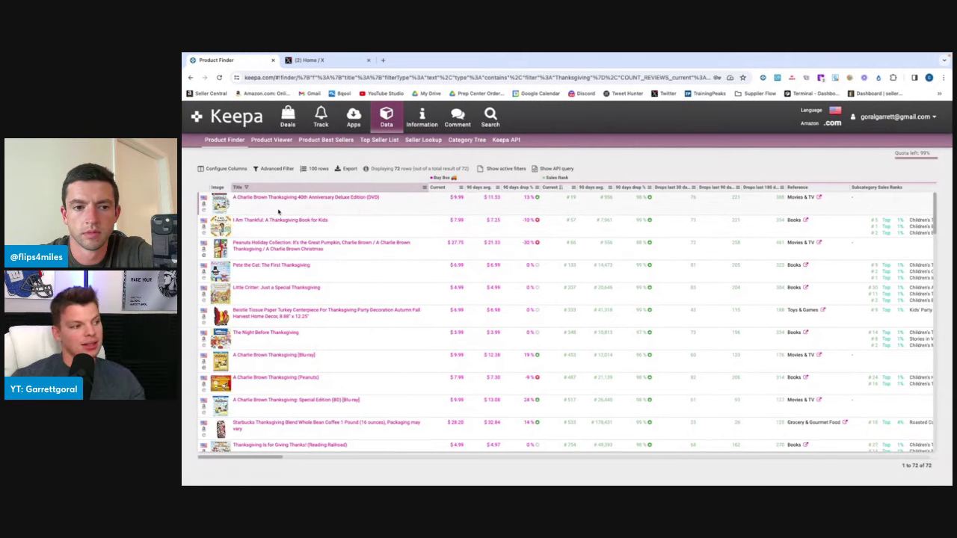
pyautogui.moveTo(269, 201)
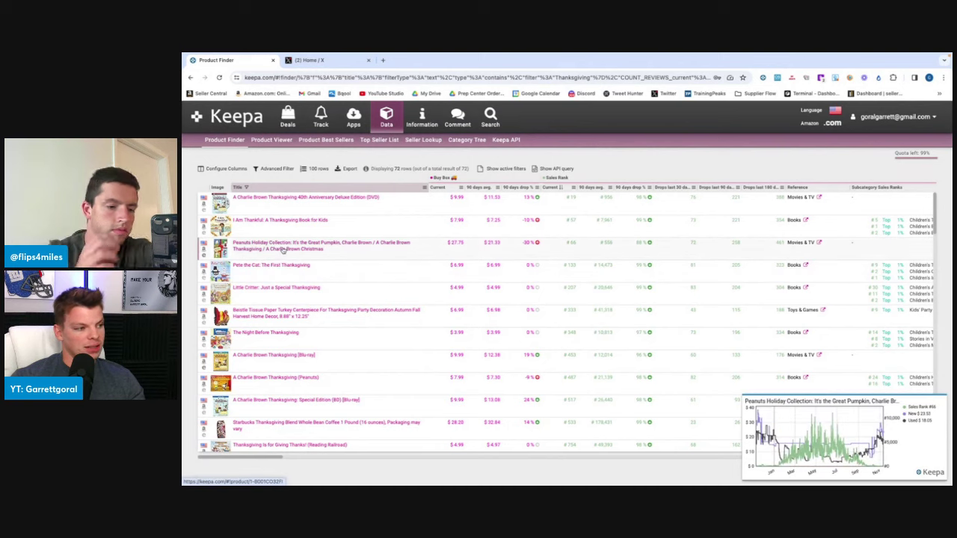
pyautogui.moveTo(281, 251)
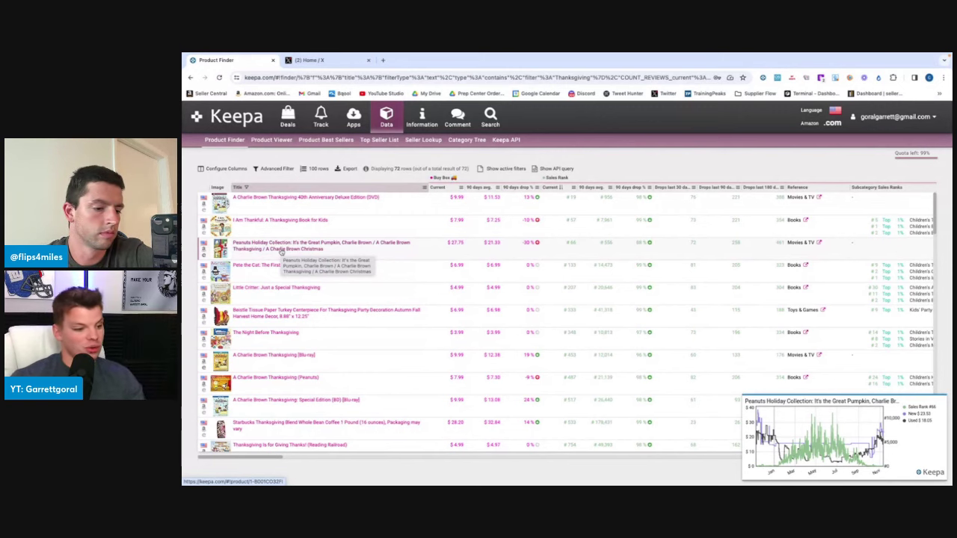
pyautogui.click(203, 250)
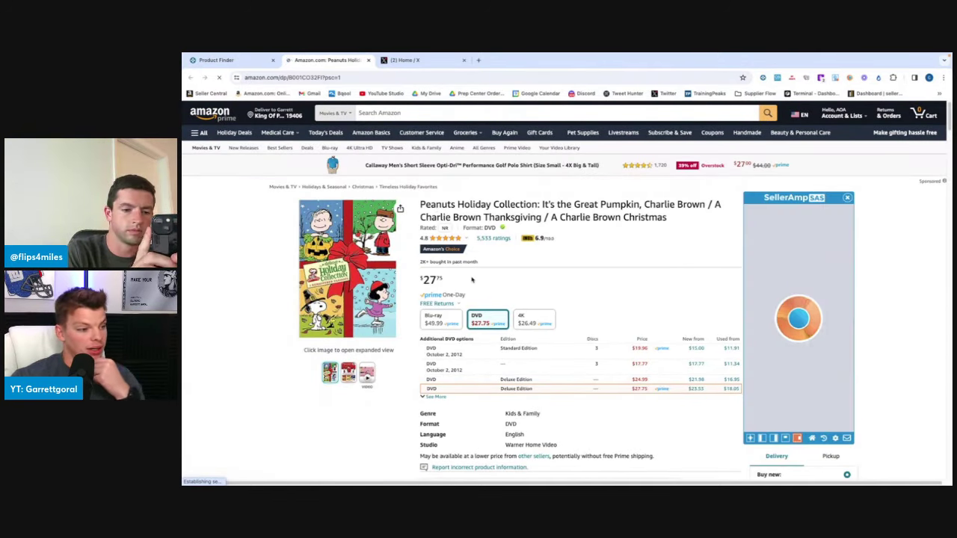
pyautogui.scroll(-3, 423, 241)
pyautogui.scroll(-10, 452, 266)
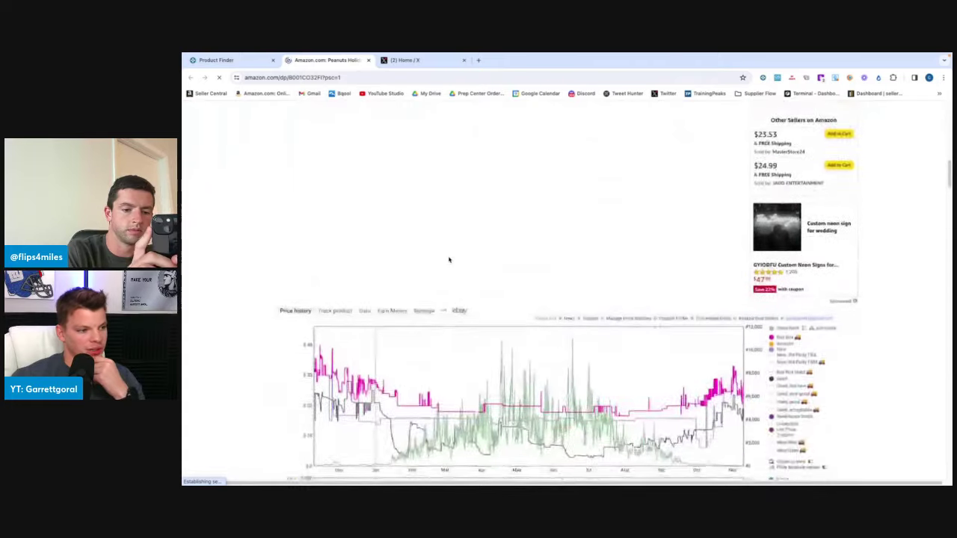
# Examine the Peanuts collection's price graph over its full history, zoomed to 2019–2021, and for November and December within the past year's range.
pyautogui.scroll(-2, 809, 386)
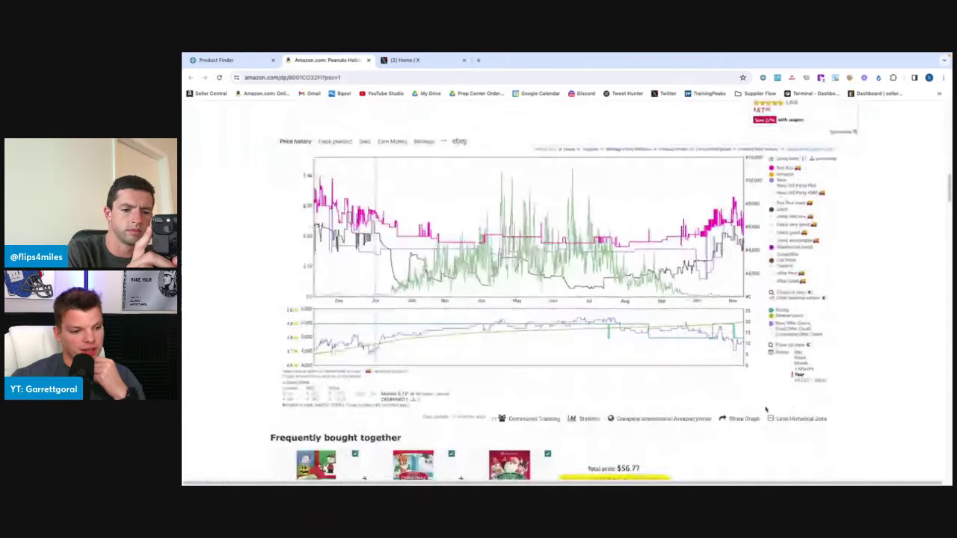
pyautogui.click(807, 381)
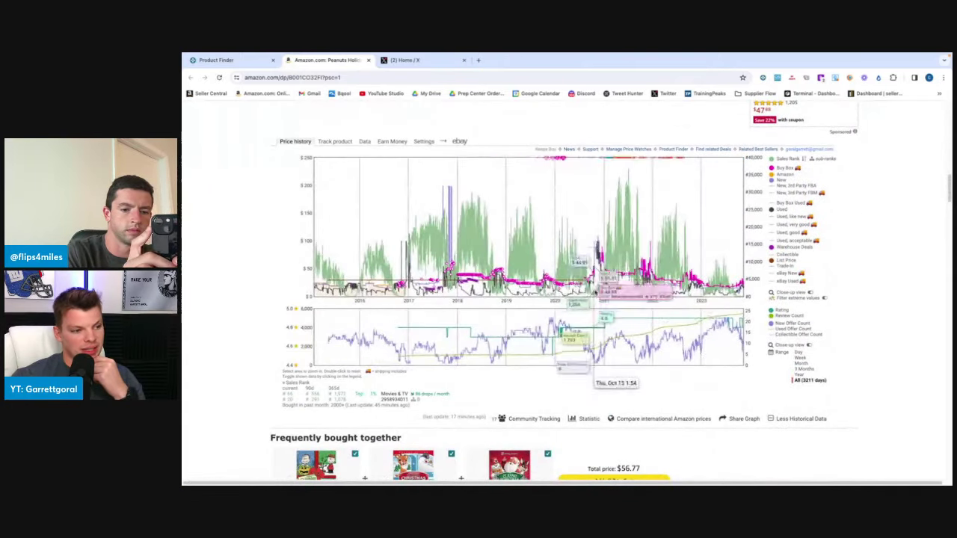
pyautogui.moveTo(513, 269); pyautogui.dragTo(635, 272)
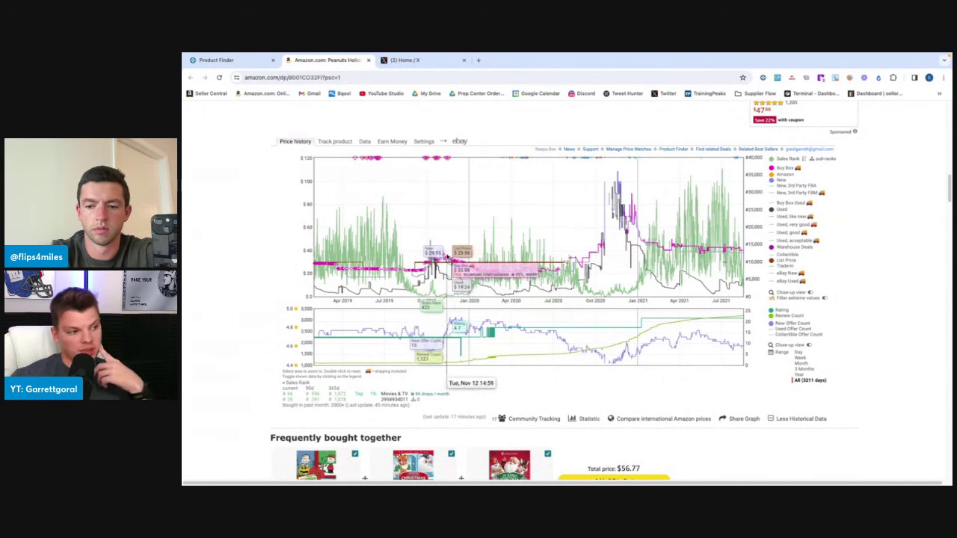
pyautogui.click(798, 376)
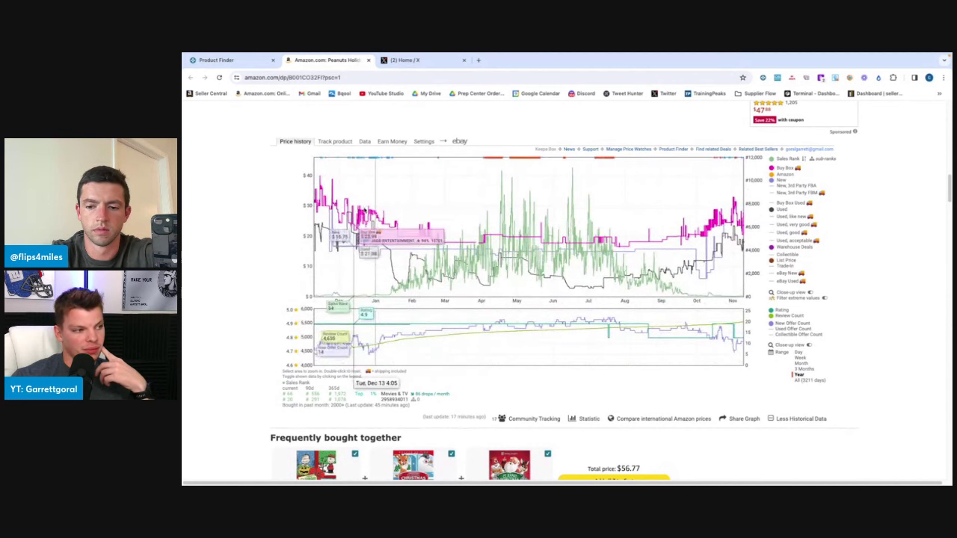
pyautogui.moveTo(375, 213); pyautogui.dragTo(317, 201)
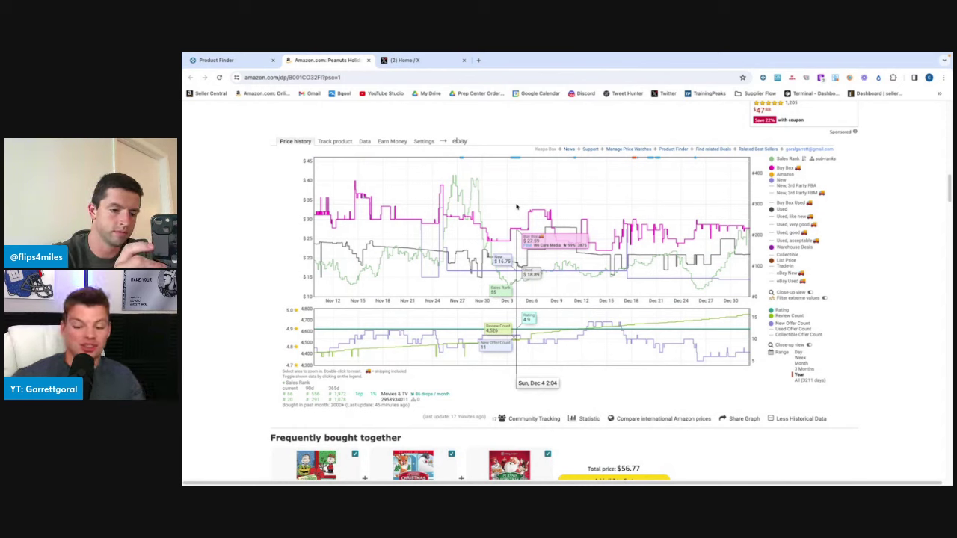
# View the product's Buy Box Statistics for the last 365 days and sort the sellers by average price from highest to lowest.
pyautogui.click(363, 141)
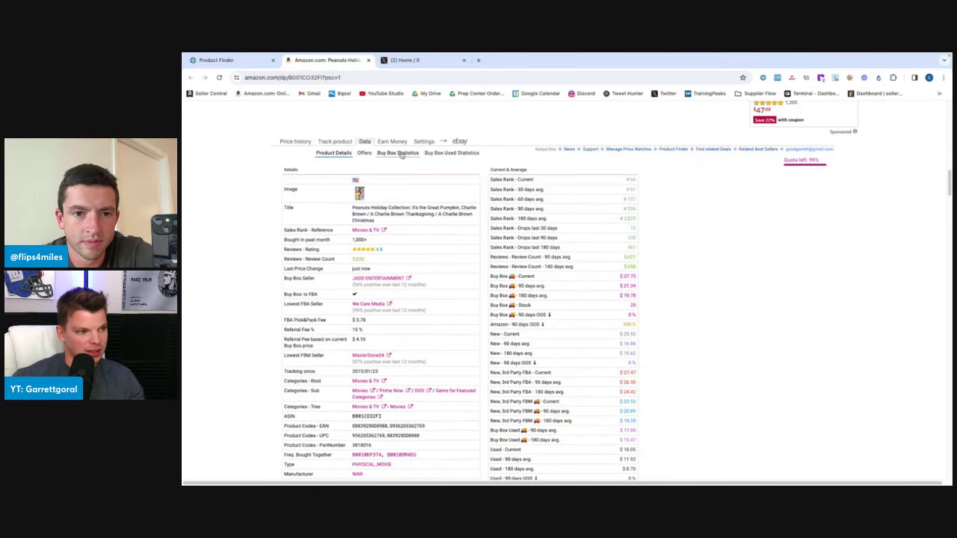
pyautogui.click(398, 153)
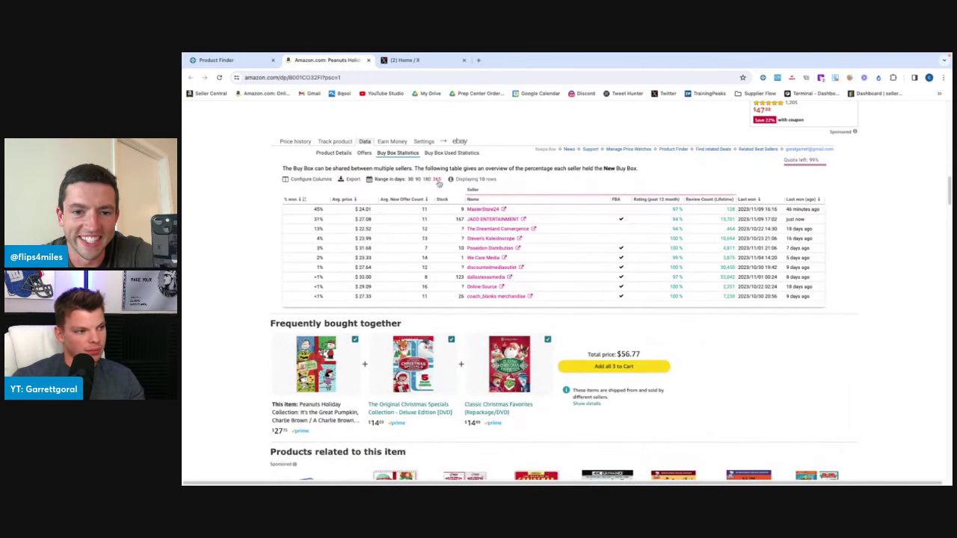
pyautogui.click(437, 181)
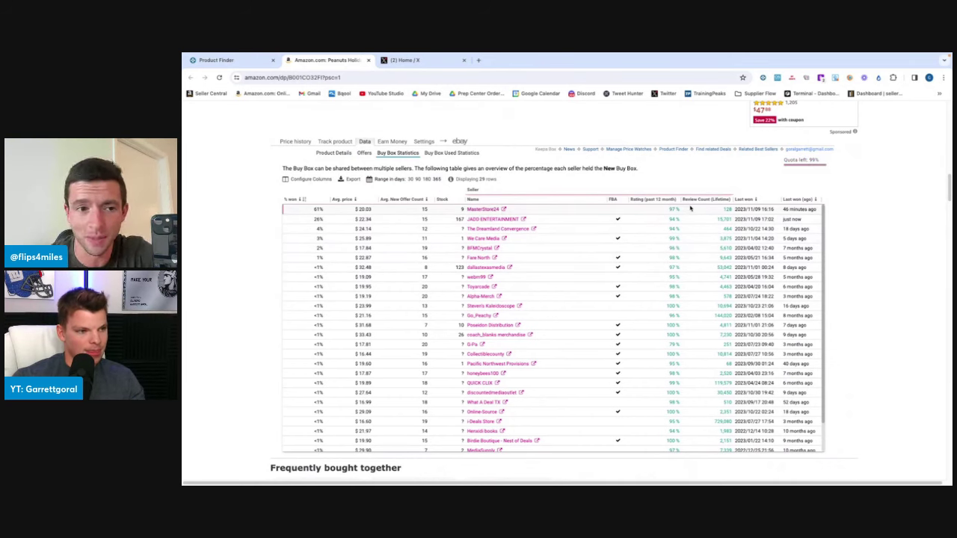
pyautogui.click(346, 201)
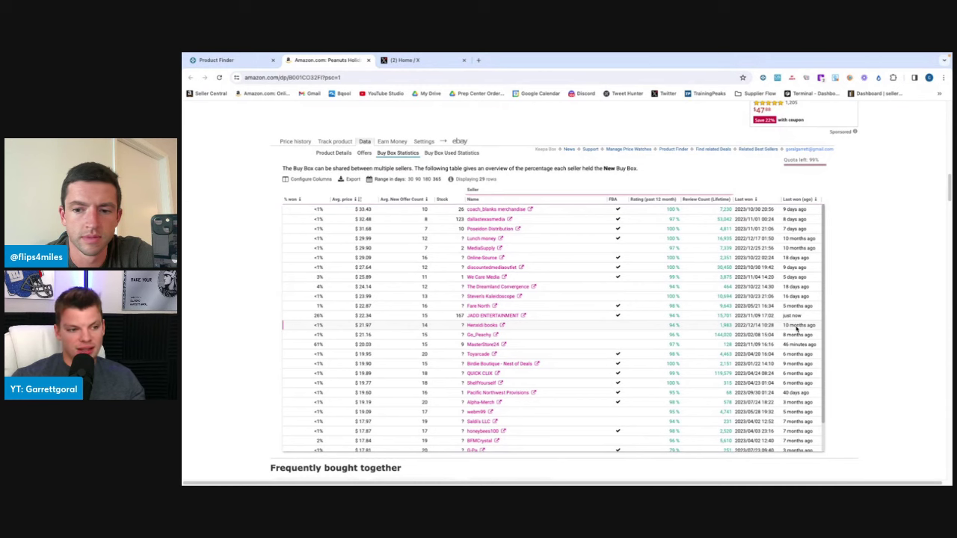
pyautogui.scroll(-2, 732, 327)
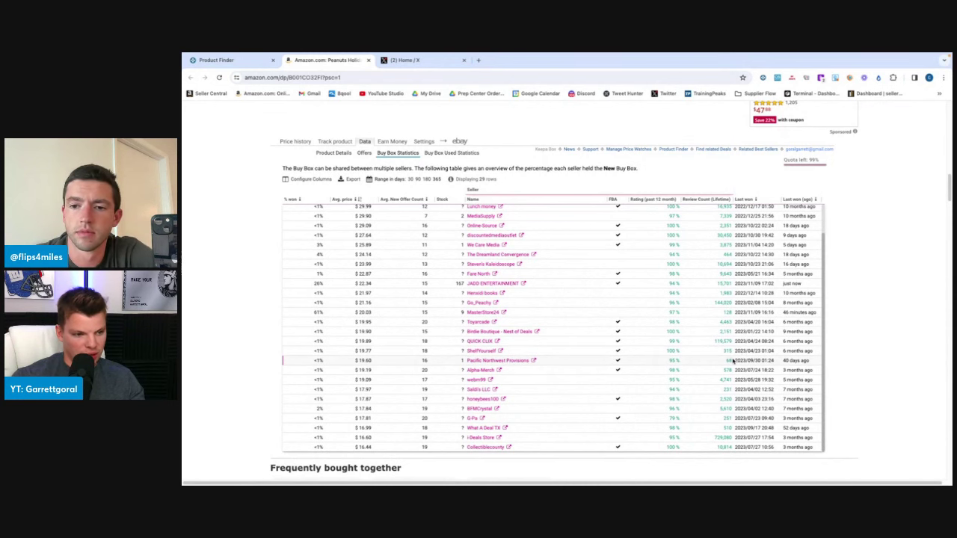
pyautogui.scroll(-2, 735, 371)
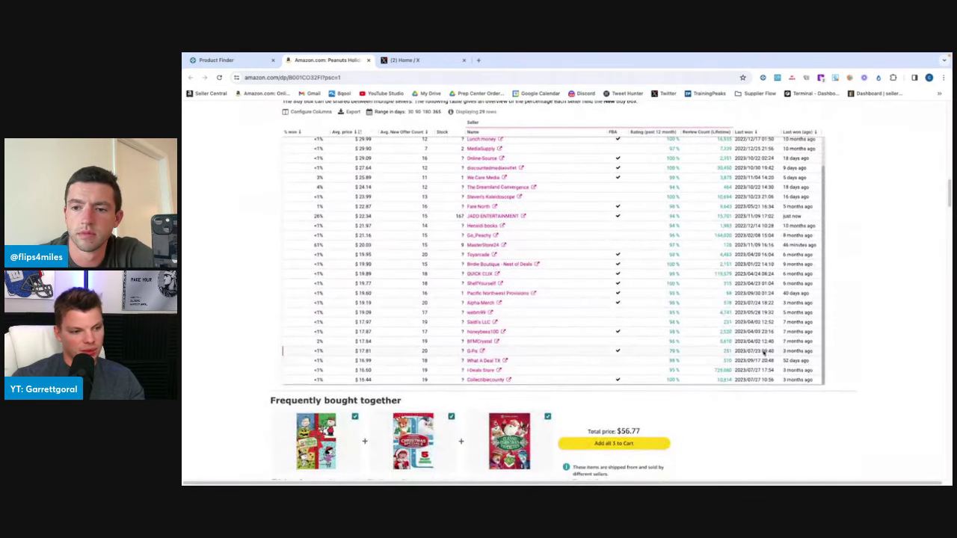
pyautogui.scroll(2, 759, 322)
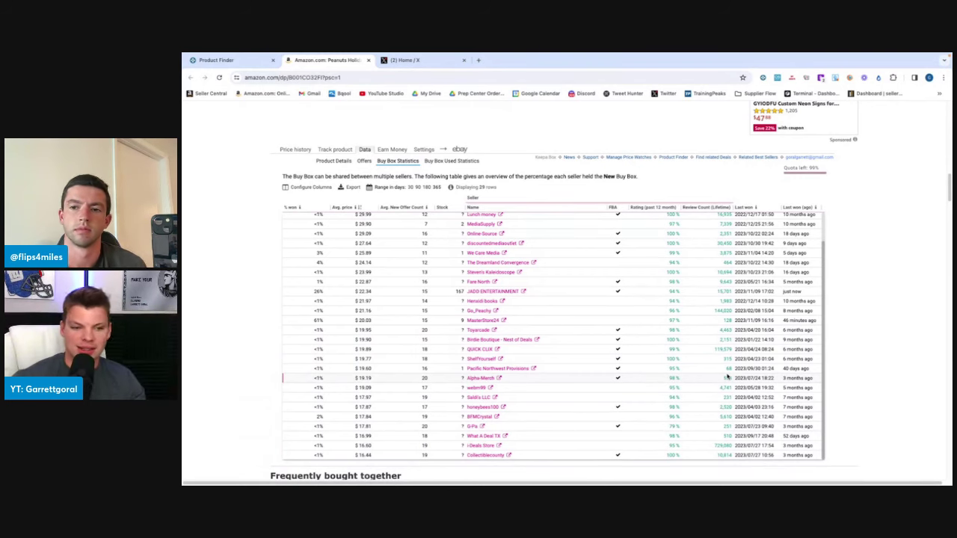
pyautogui.scroll(5, 507, 253)
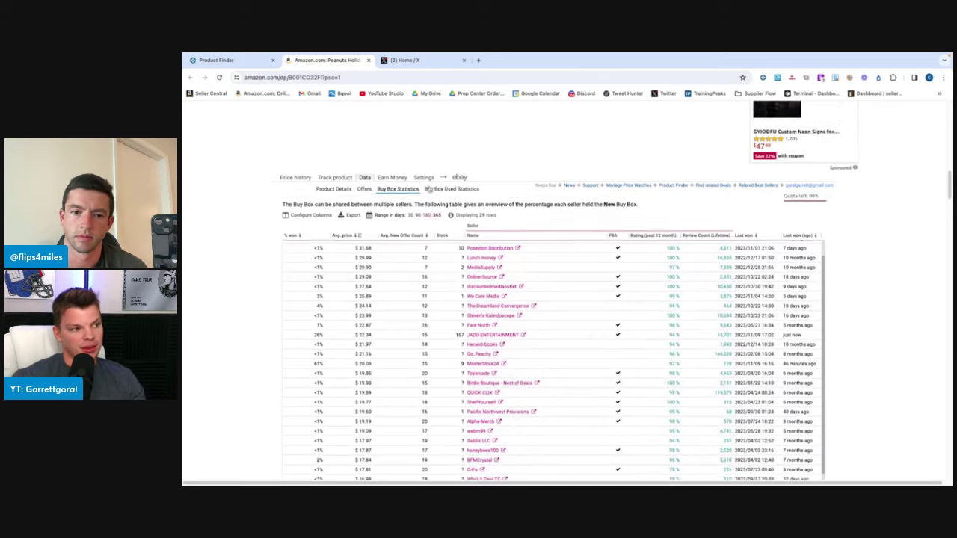
pyautogui.scroll(-1, 422, 257)
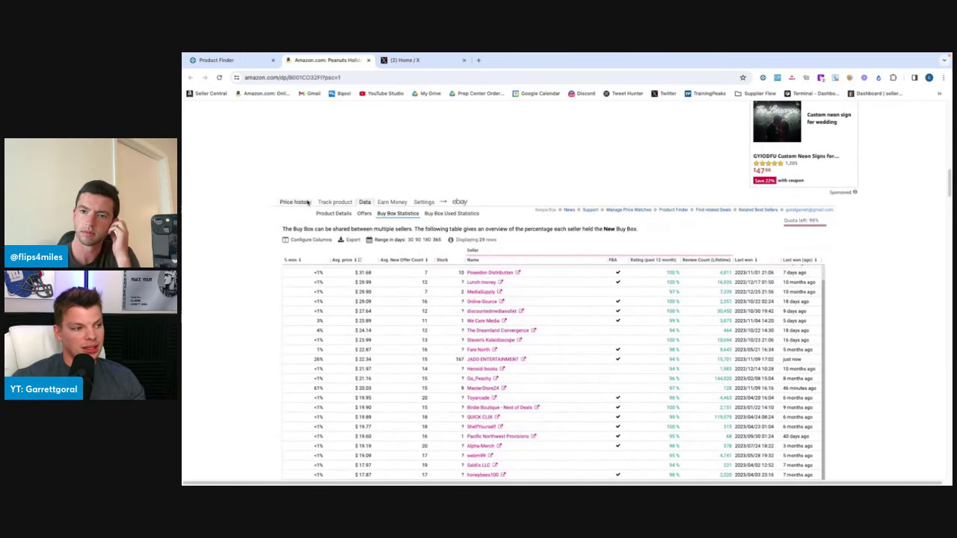
# Return to the full price history graph and zoom in on the mid-December 2020 Buy Box price spike.
pyautogui.click(295, 202)
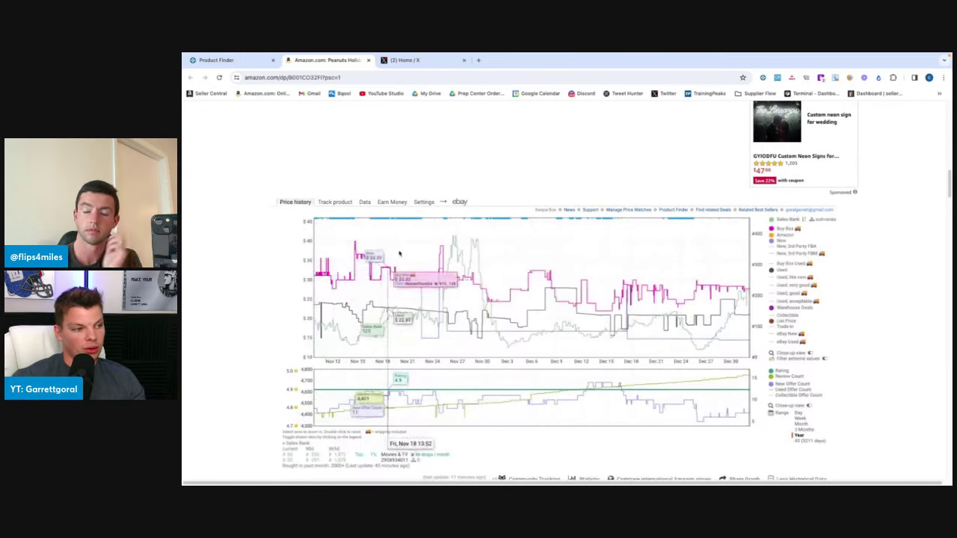
pyautogui.click(798, 437)
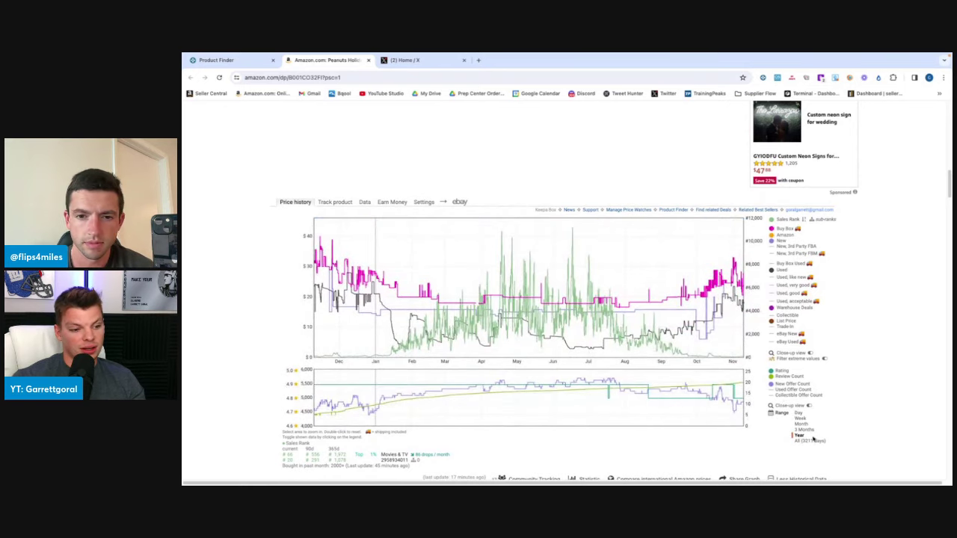
pyautogui.click(811, 440)
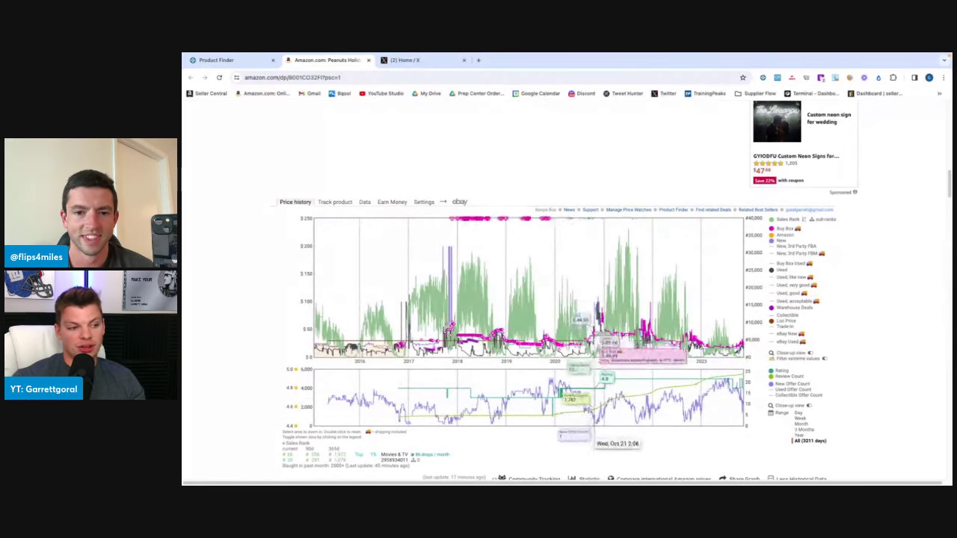
pyautogui.moveTo(599, 314); pyautogui.dragTo(610, 314)
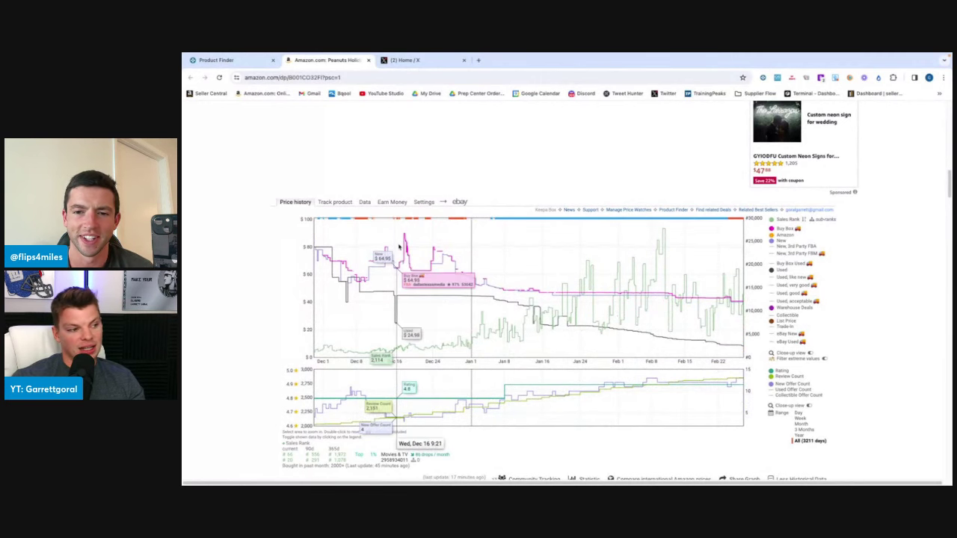
pyautogui.moveTo(405, 236); pyautogui.dragTo(453, 236)
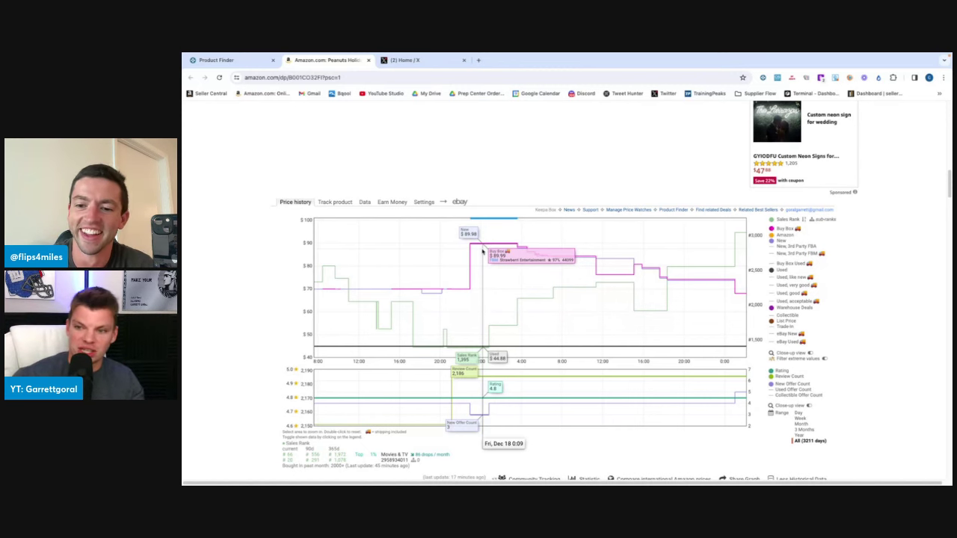
# Go back to the Product Finder's advanced filter form and clear all existing filters.
pyautogui.click(242, 63)
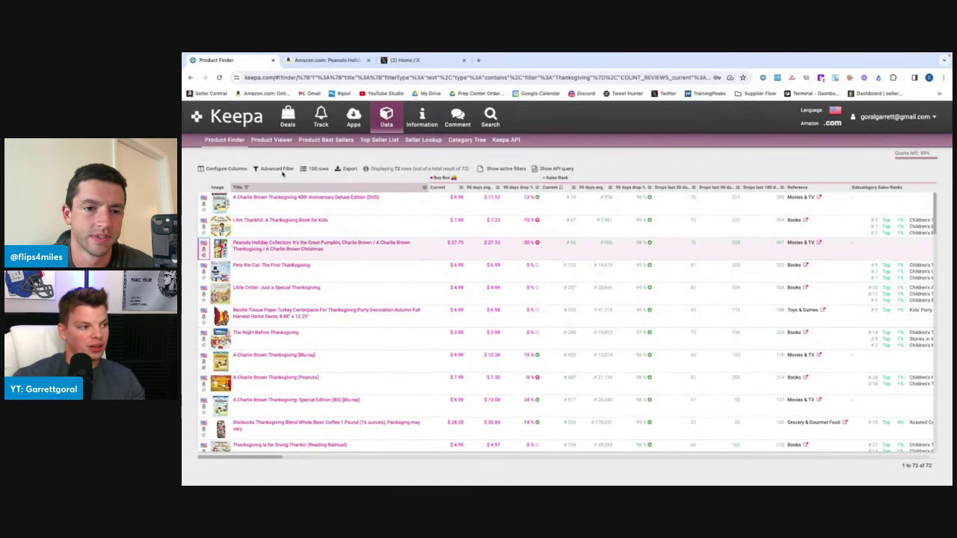
pyautogui.click(287, 170)
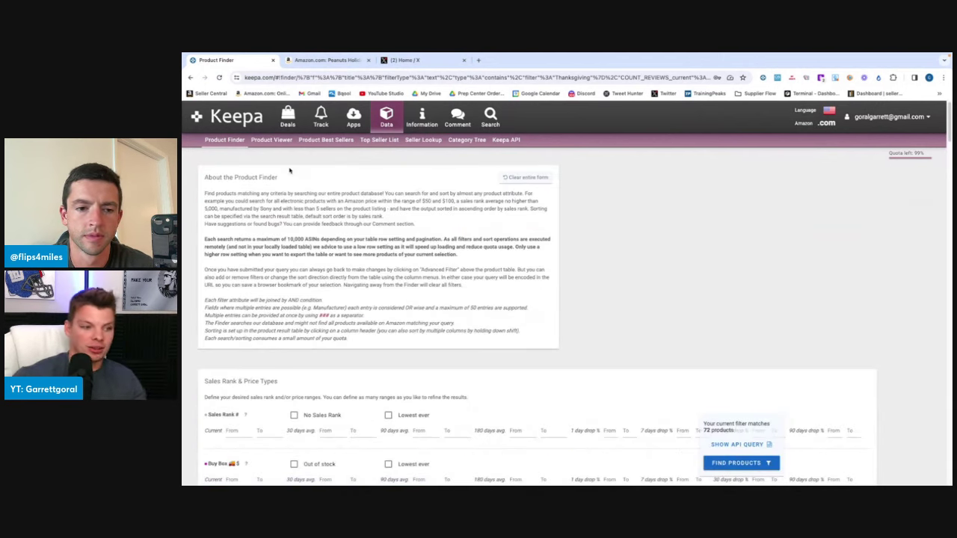
pyautogui.scroll(-2, 448, 296)
pyautogui.scroll(-9, 448, 297)
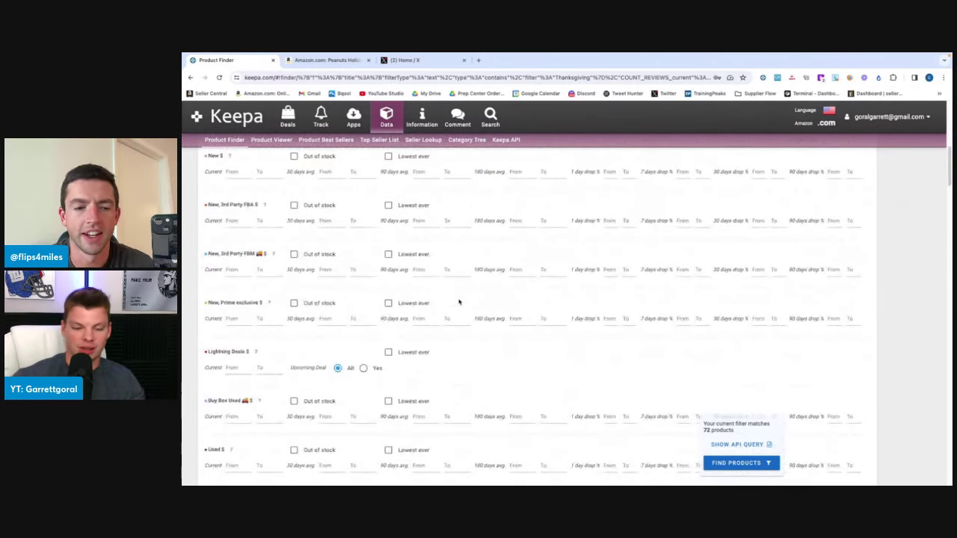
pyautogui.scroll(-2, 458, 301)
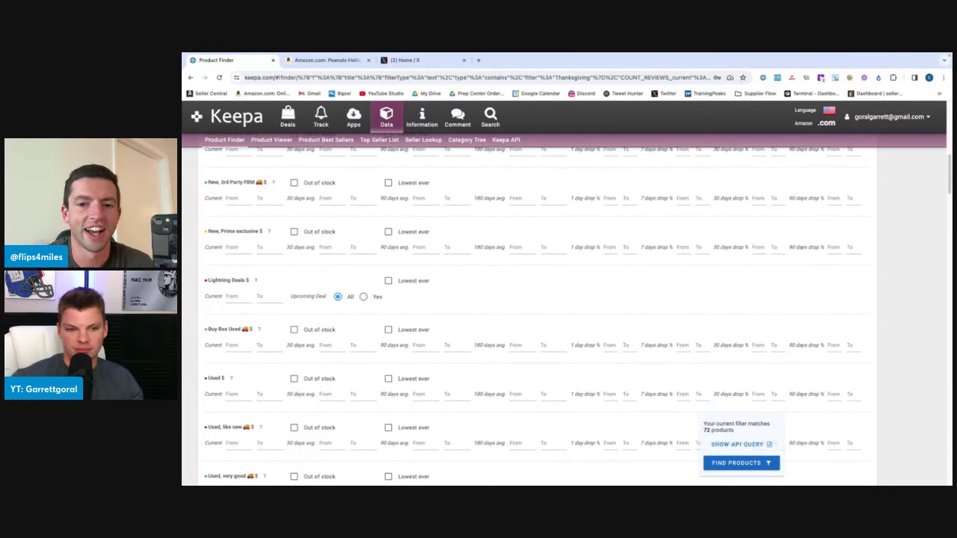
pyautogui.scroll(10, 482, 308)
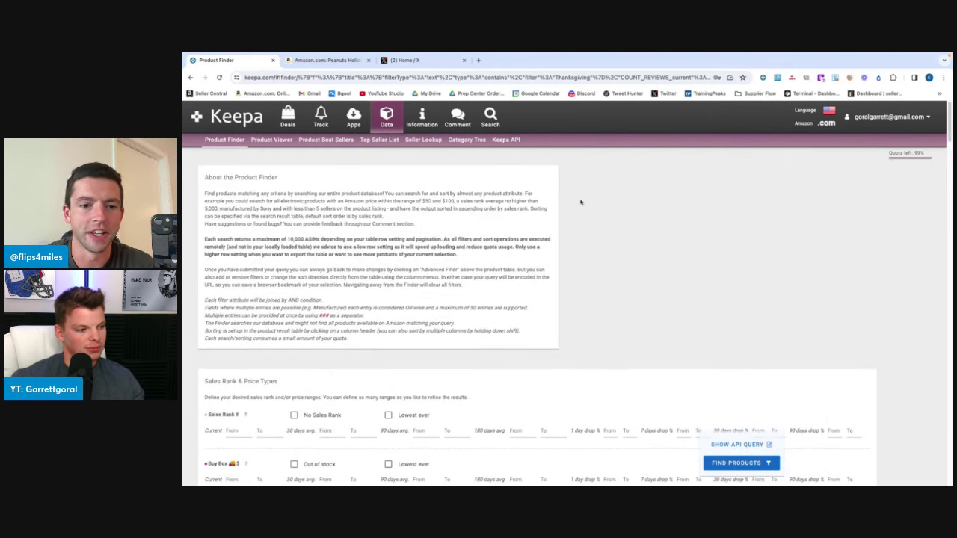
# Set the current Sales Rank range from 0 to 50000 and require the Amazon offer to be out of stock.
pyautogui.scroll(-1, 610, 248)
pyautogui.click(236, 347)
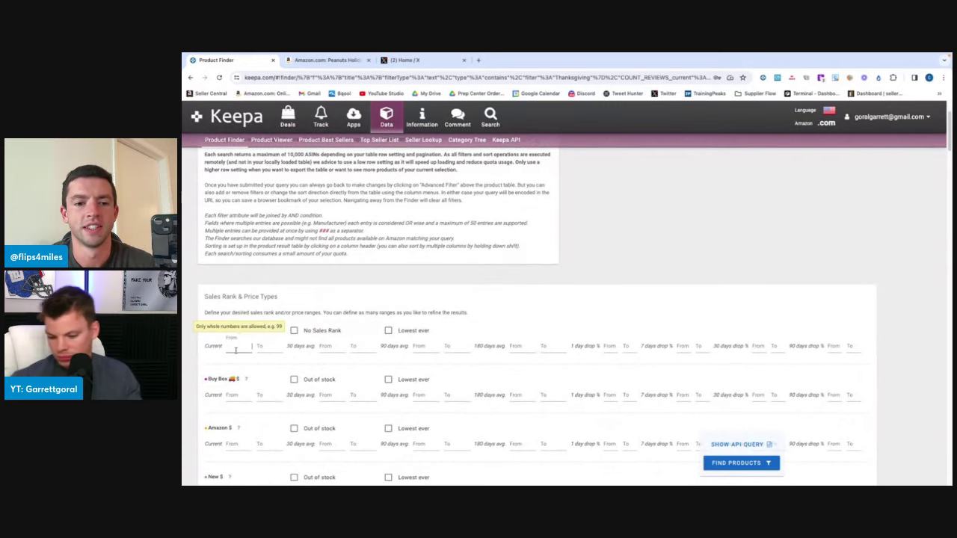
pyautogui.write('0')
pyautogui.press('Tab')
pyautogui.write('50')
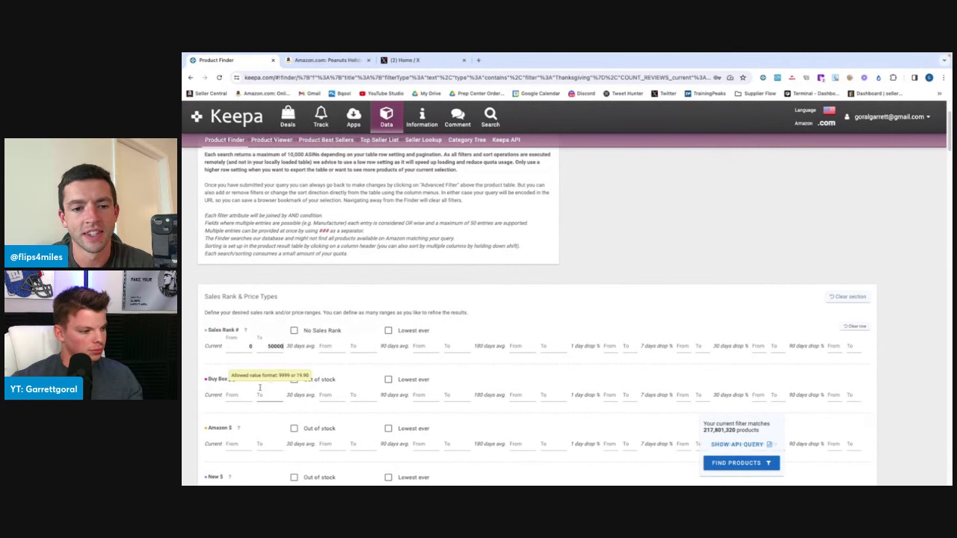
pyautogui.scroll(-1, 258, 389)
pyautogui.click(293, 412)
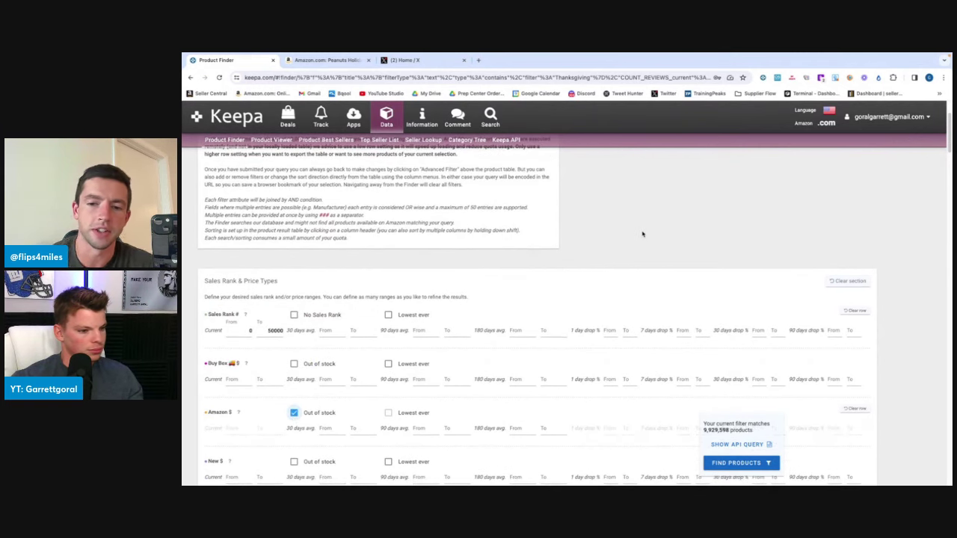
# Set the minimum 90 days drop percentage of the Sales Rank filter to 50.
pyautogui.scroll(-1, 662, 329)
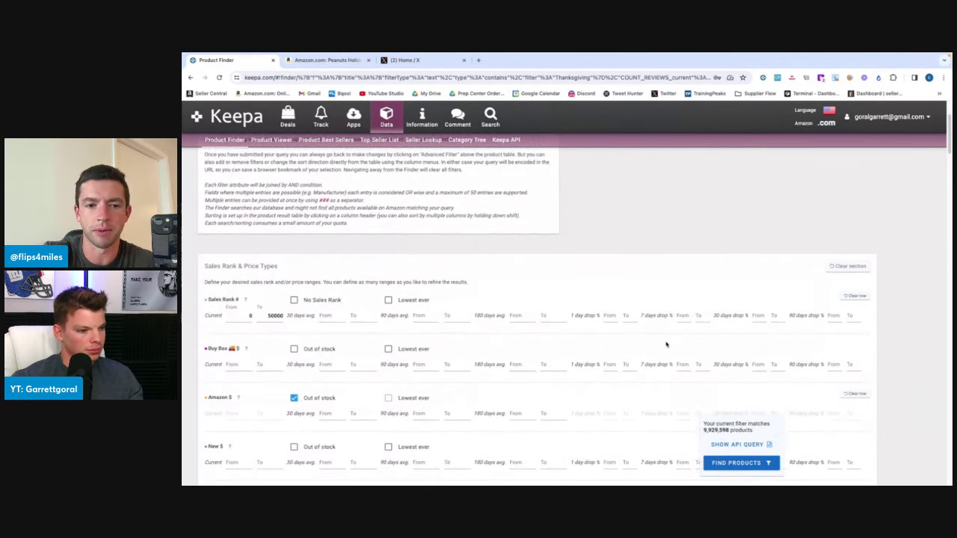
pyautogui.click(838, 318)
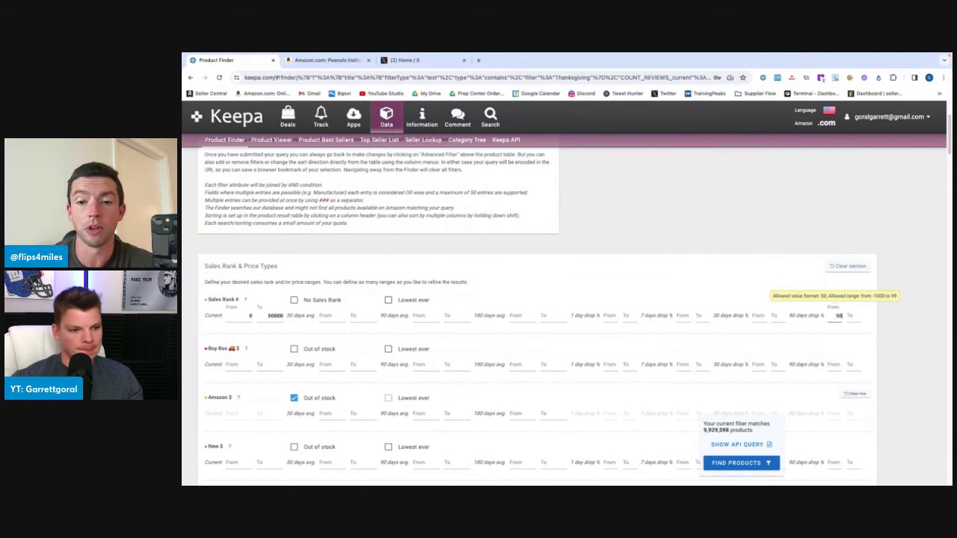
pyautogui.write('50')
pyautogui.click(915, 311)
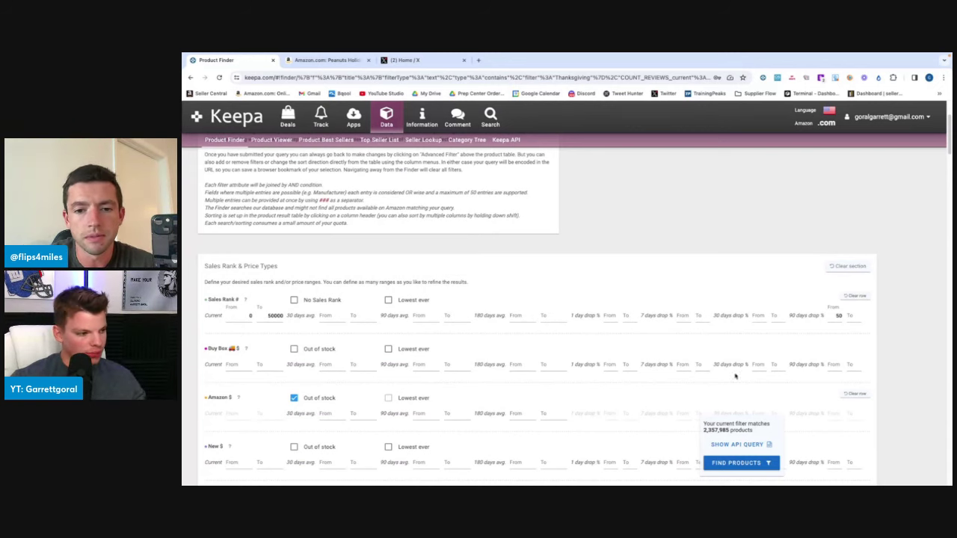
# Restrict the Brand text field filter to nike using the suggested brand entry.
pyautogui.scroll(-1, 654, 391)
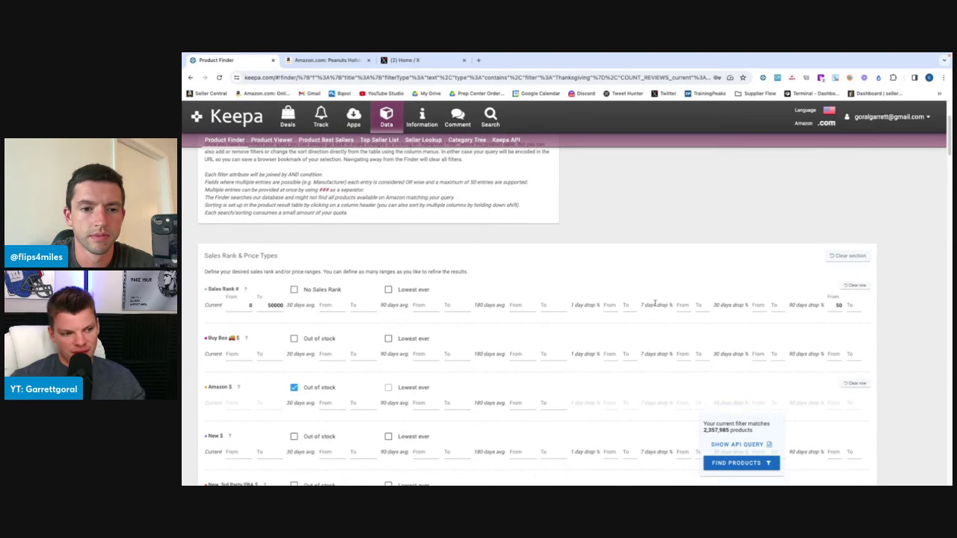
pyautogui.scroll(-15, 658, 305)
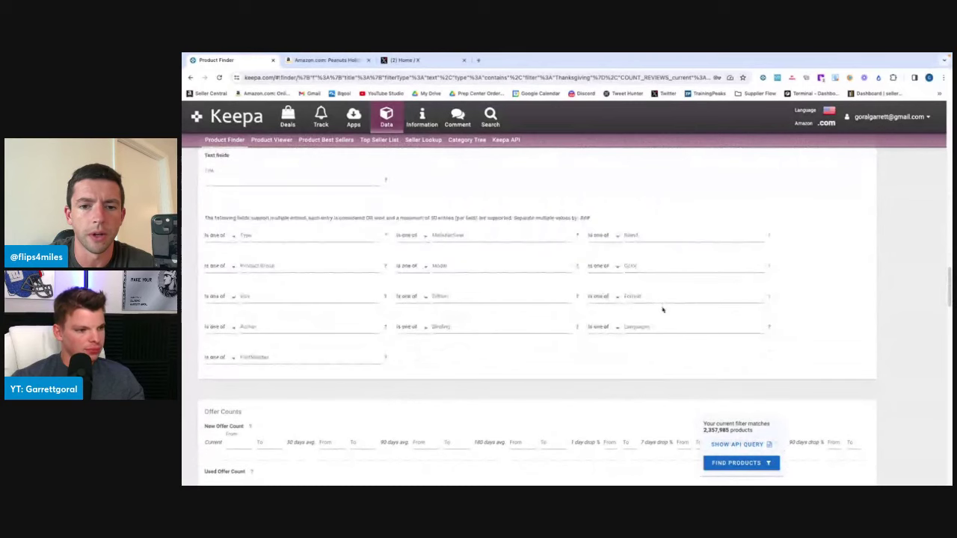
pyautogui.click(671, 234)
pyautogui.write('N')
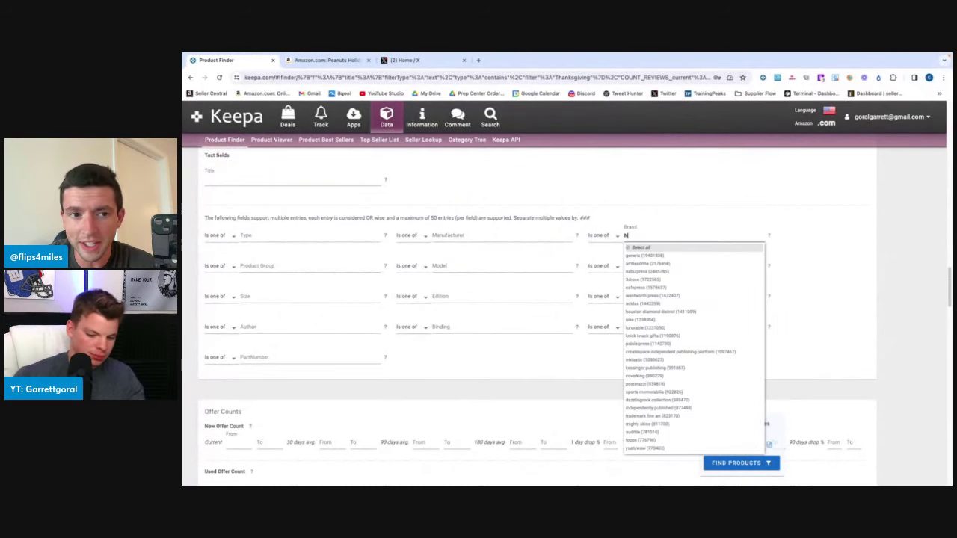
pyautogui.write('ike')
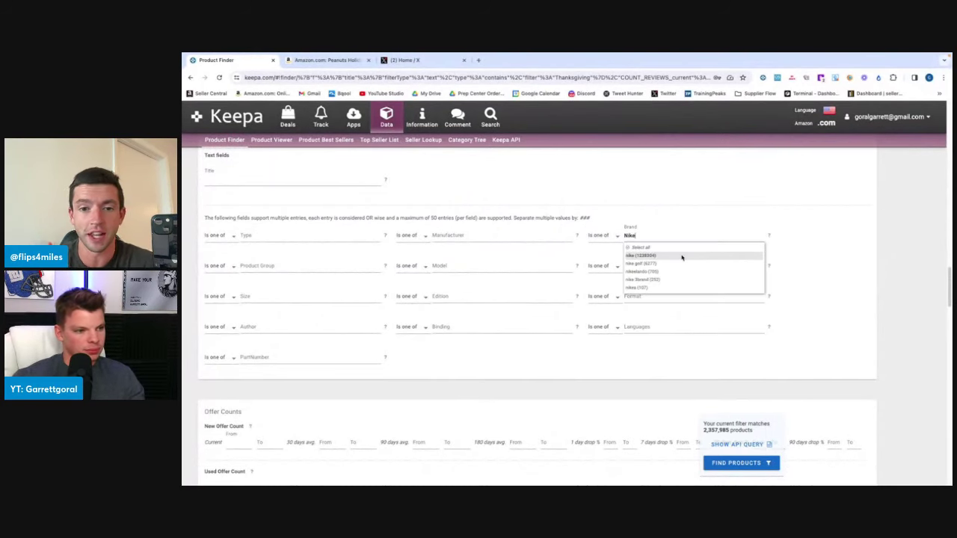
pyautogui.click(678, 256)
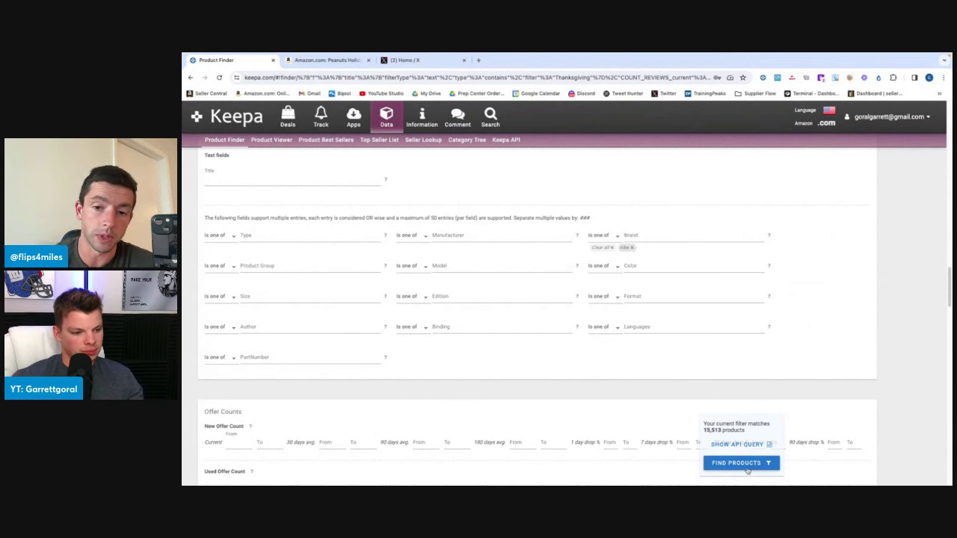
# Run the Nike product search and sort the results by Buy Box 90 days drop % in ascending order.
pyautogui.click(744, 467)
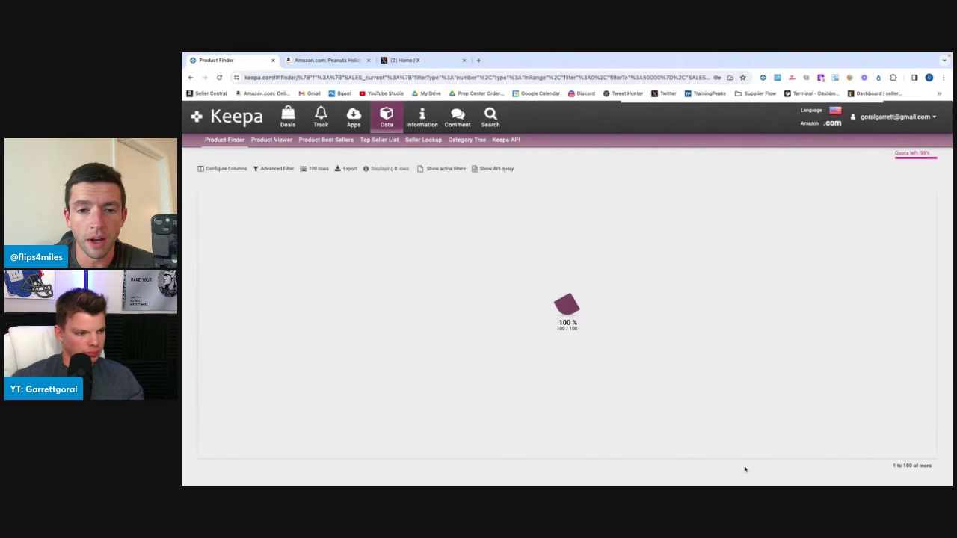
pyautogui.scroll(-10, 264, 326)
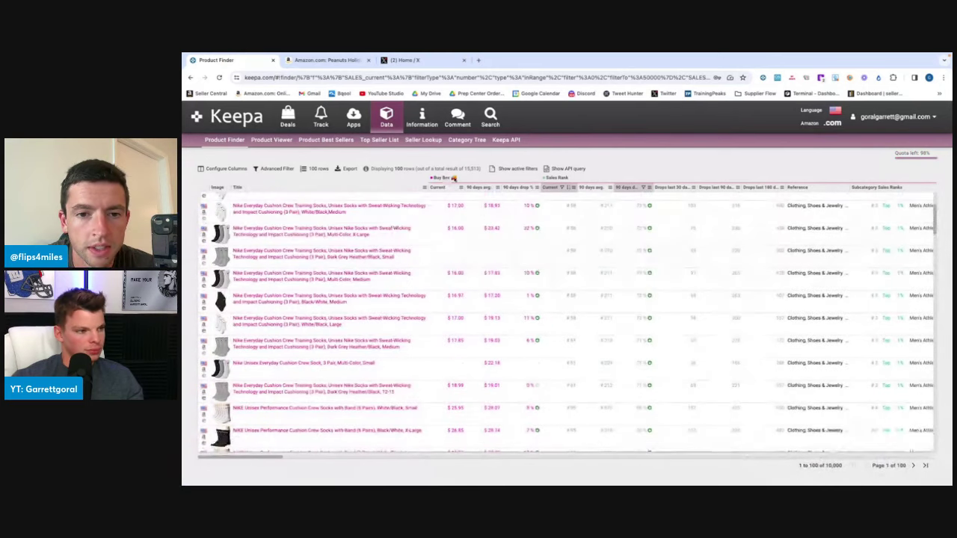
pyautogui.click(513, 188)
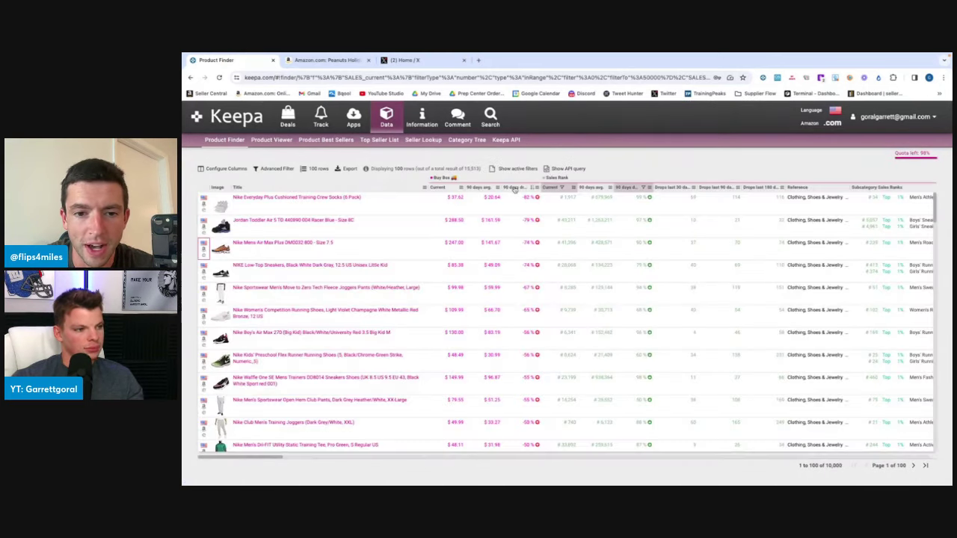
pyautogui.click(515, 189)
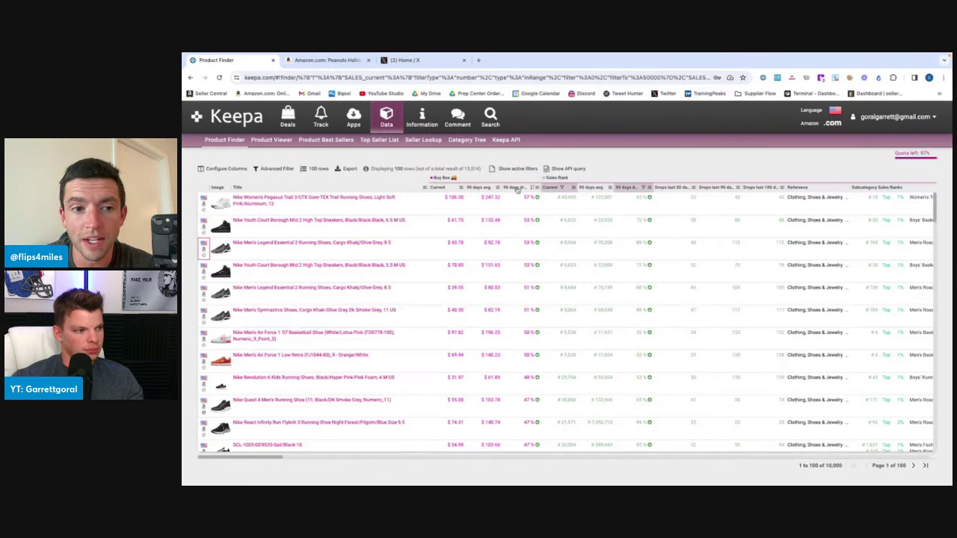
pyautogui.moveTo(262, 200)
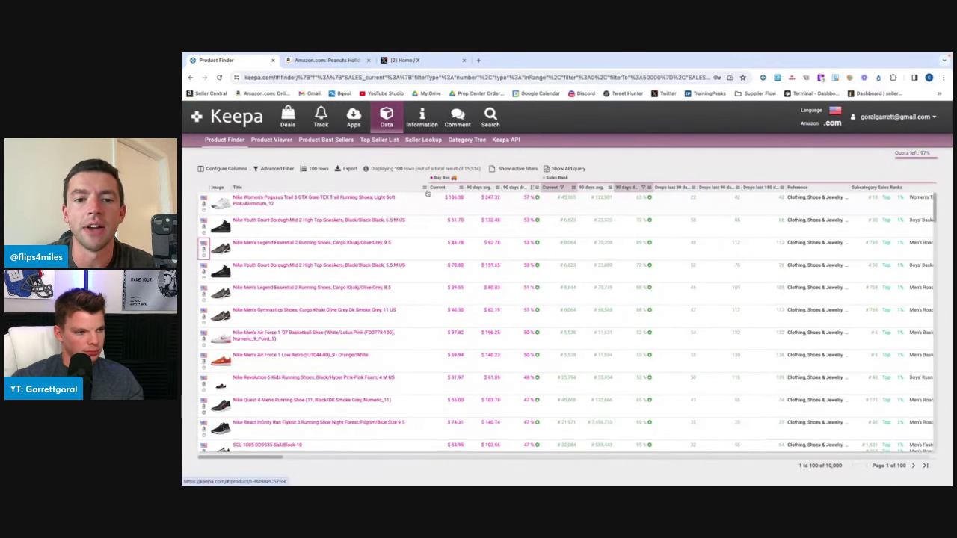
pyautogui.click(516, 188)
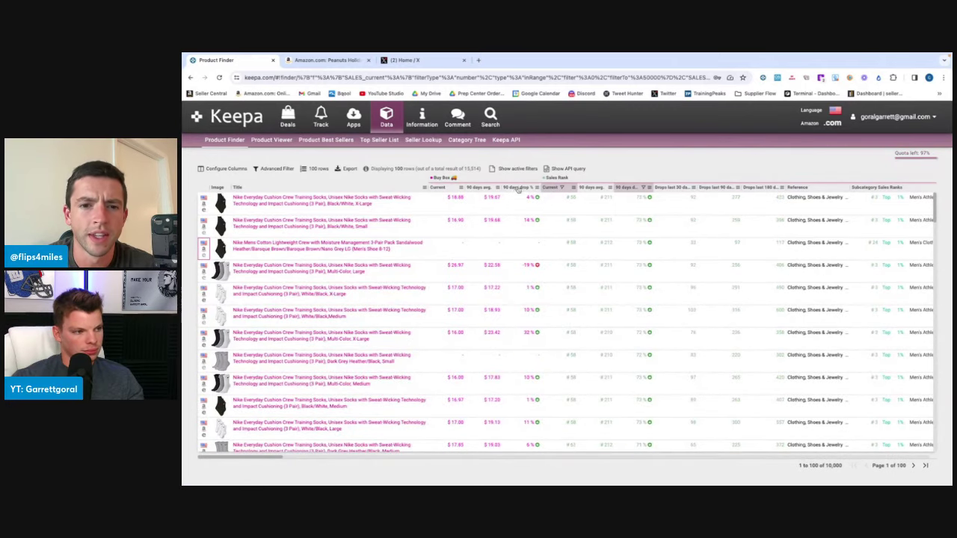
pyautogui.click(516, 188)
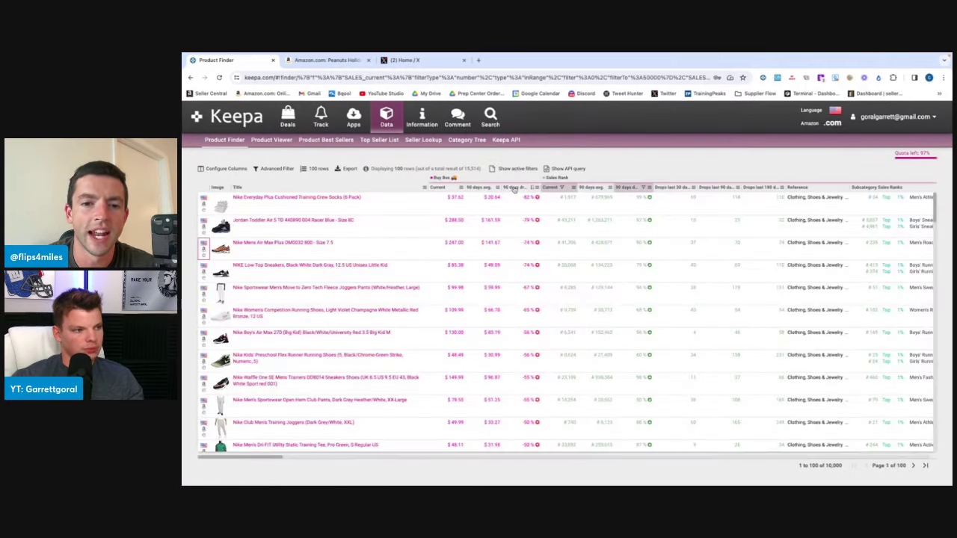
# Examine the first Nike results and preview price history graphs for the low-top sneakers and Tech Fleece joggers.
pyautogui.moveTo(310, 199)
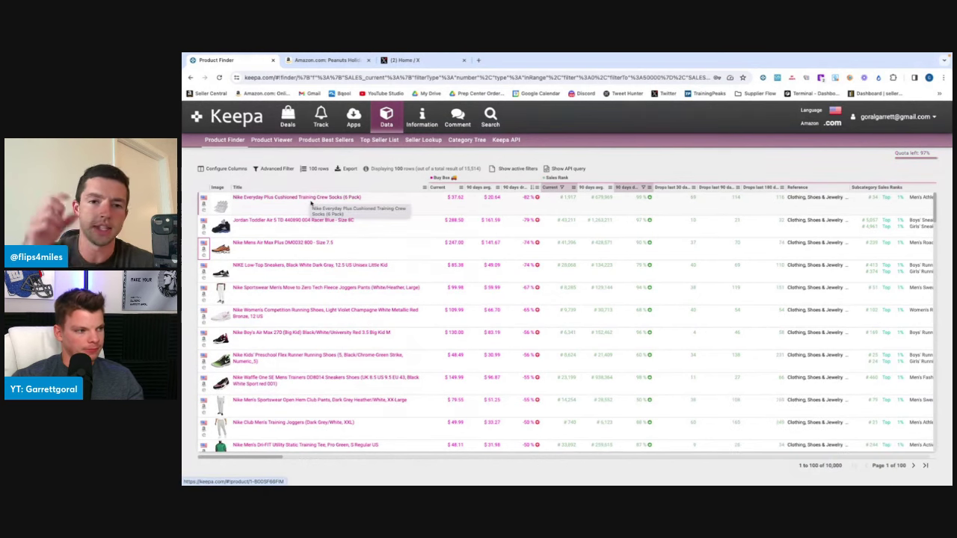
pyautogui.moveTo(342, 220)
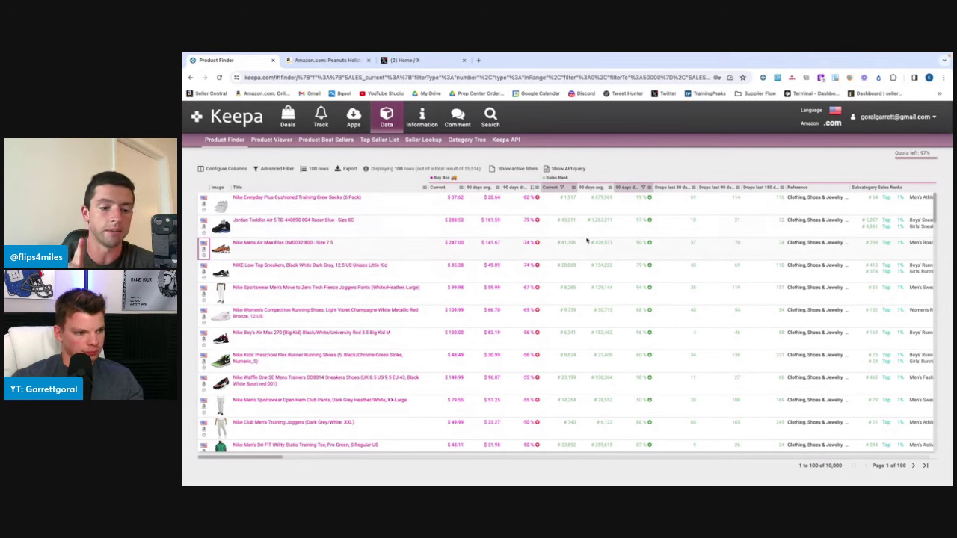
pyautogui.scroll(-1, 554, 279)
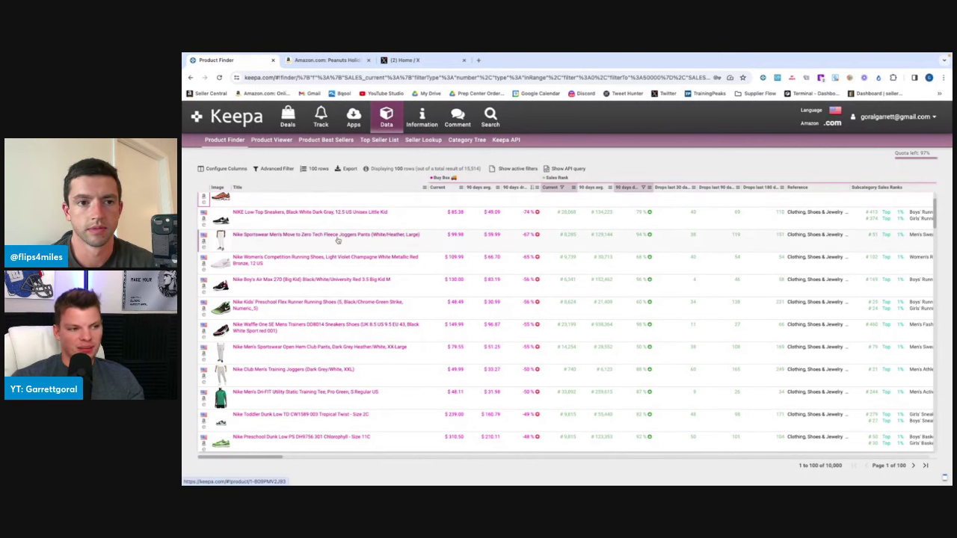
pyautogui.moveTo(347, 239)
pyautogui.moveTo(267, 215)
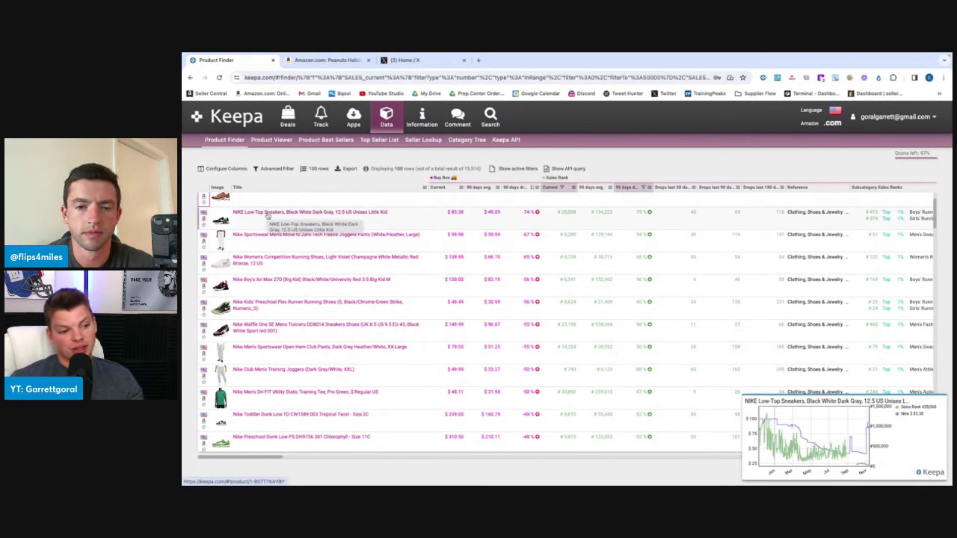
pyautogui.moveTo(258, 237)
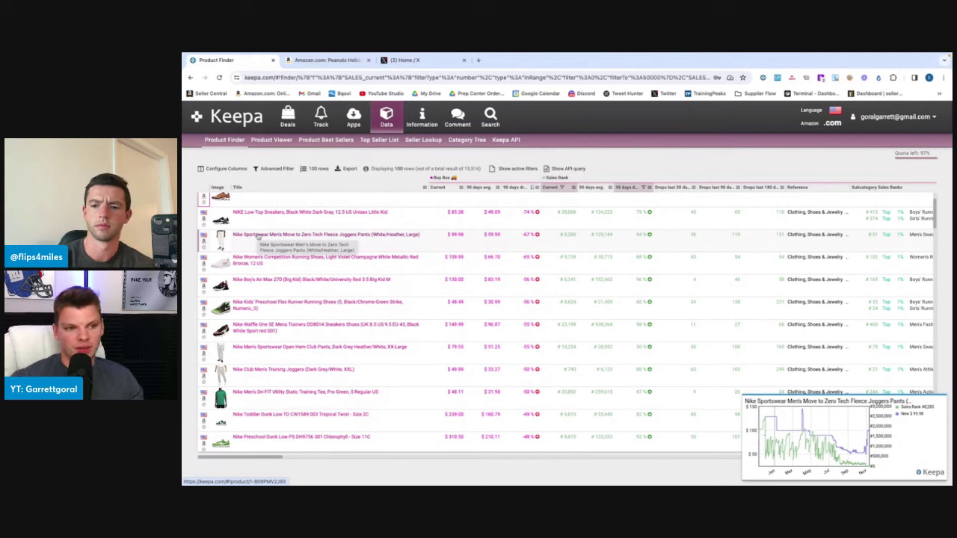
pyautogui.moveTo(231, 212)
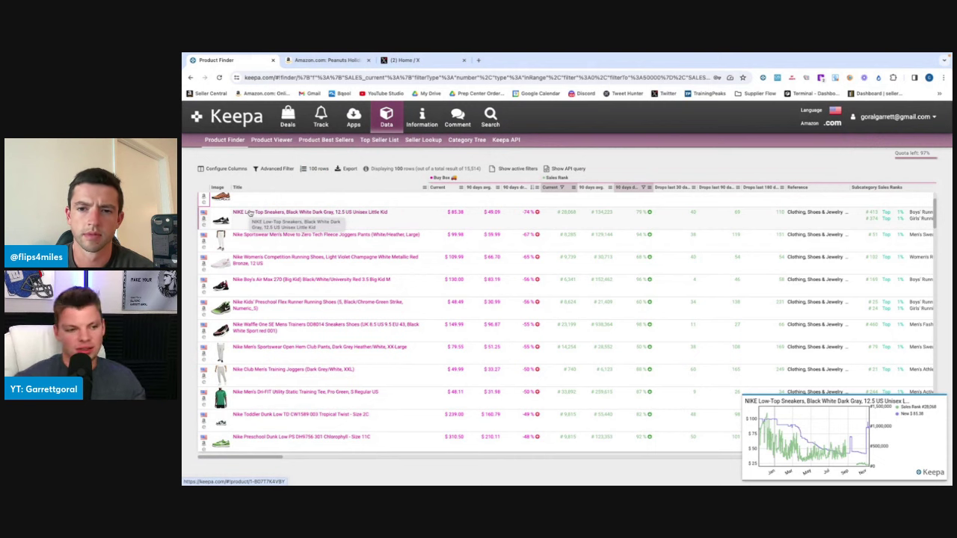
pyautogui.moveTo(256, 259)
pyautogui.scroll(-1, 254, 258)
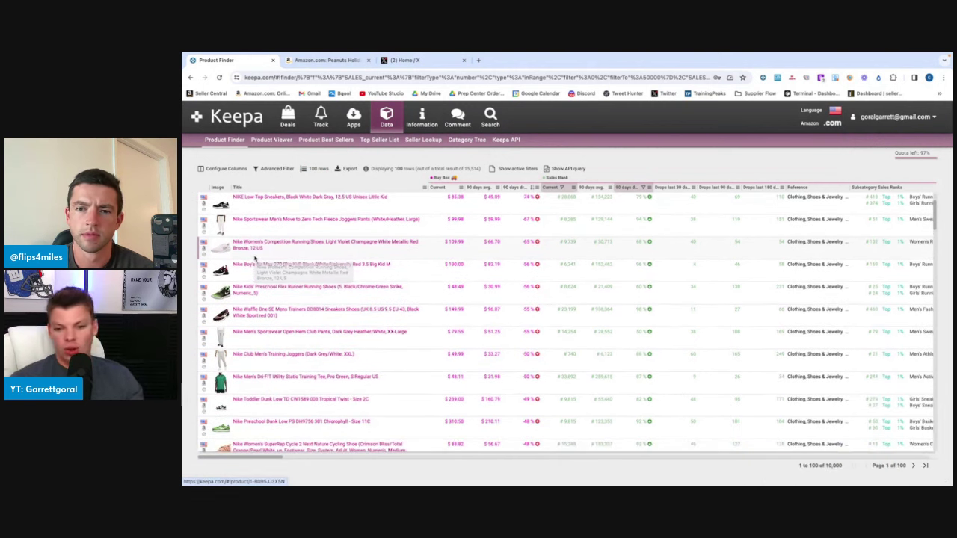
pyautogui.scroll(-1, 255, 259)
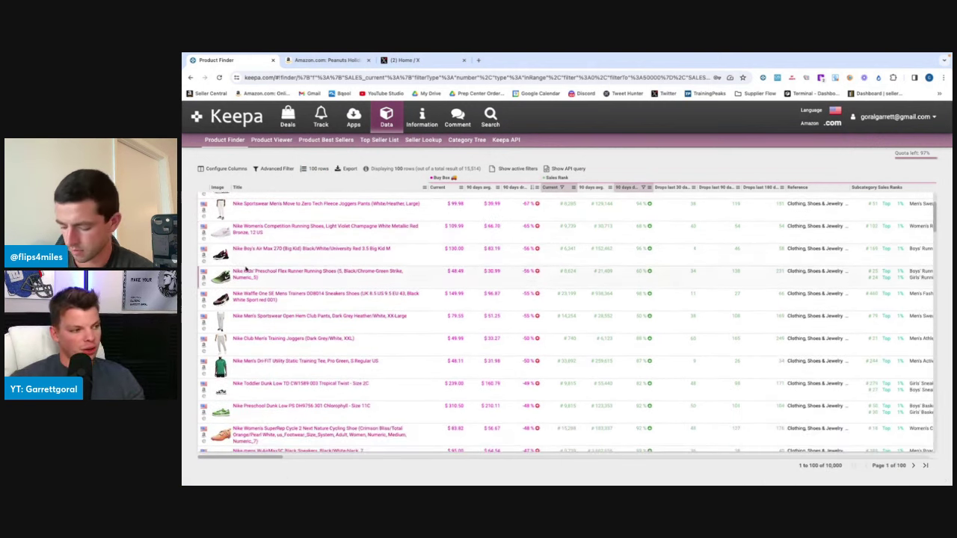
pyautogui.moveTo(252, 276)
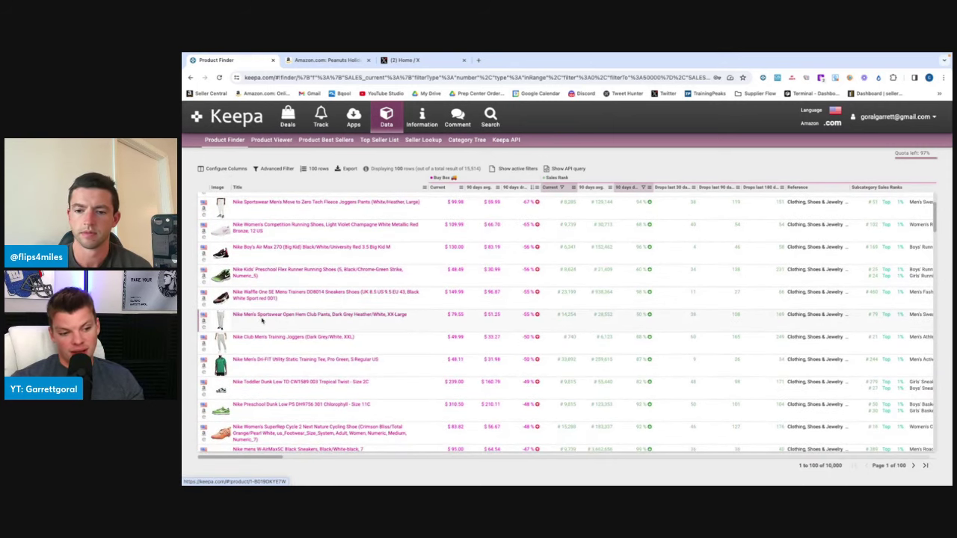
pyautogui.moveTo(256, 319)
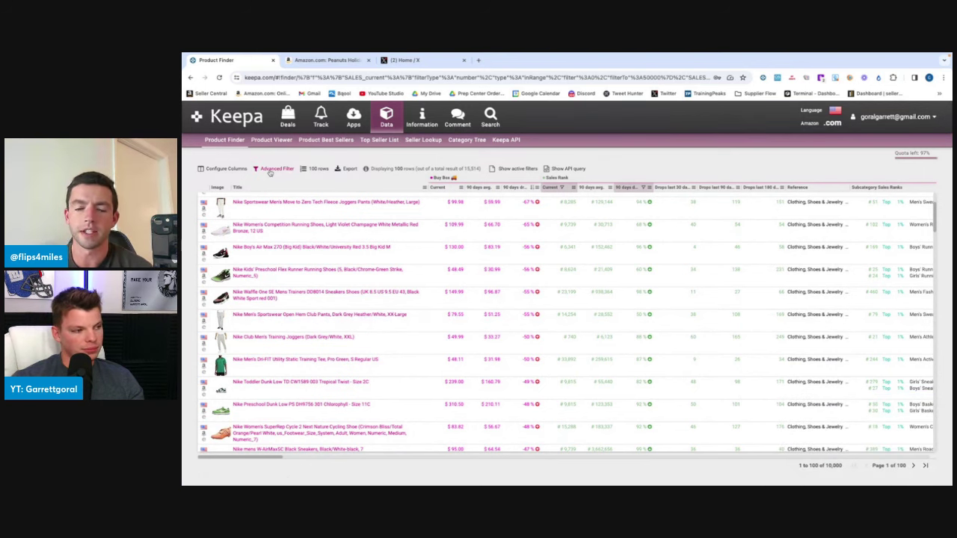
# Browse further down the Nike results, comparing price history graphs of shoes such as Flex Runner, Court Vision and Air Force 1.
pyautogui.scroll(-1, 252, 274)
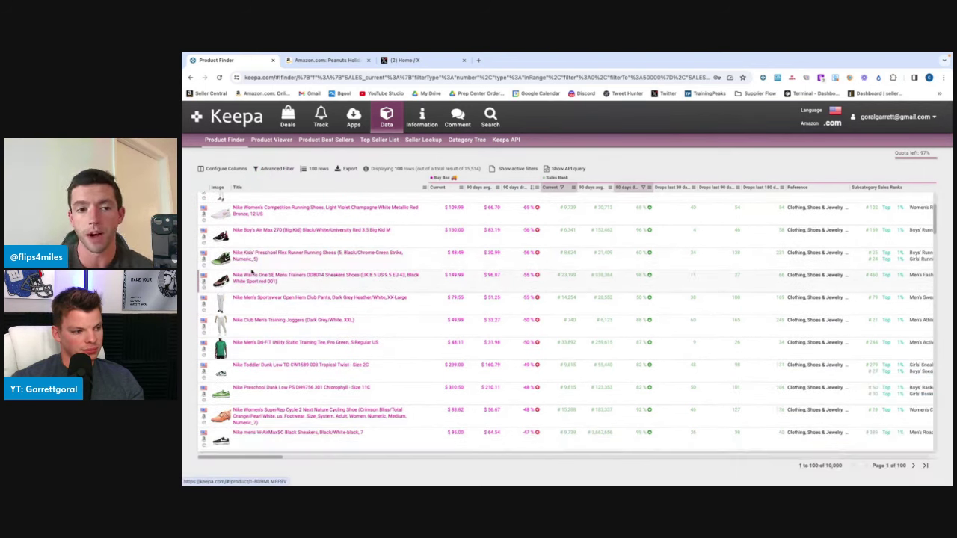
pyautogui.scroll(-3, 252, 274)
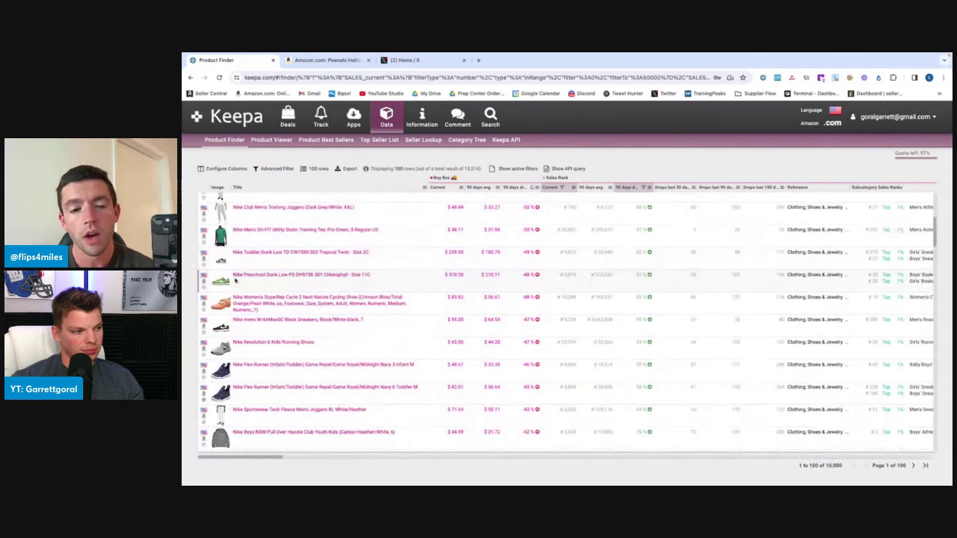
pyautogui.scroll(-3, 250, 273)
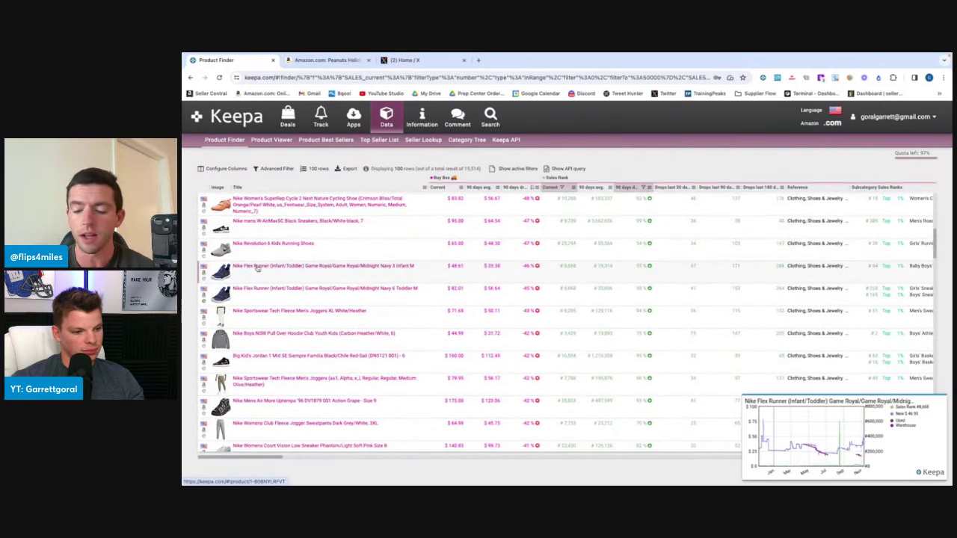
pyautogui.scroll(-1, 257, 271)
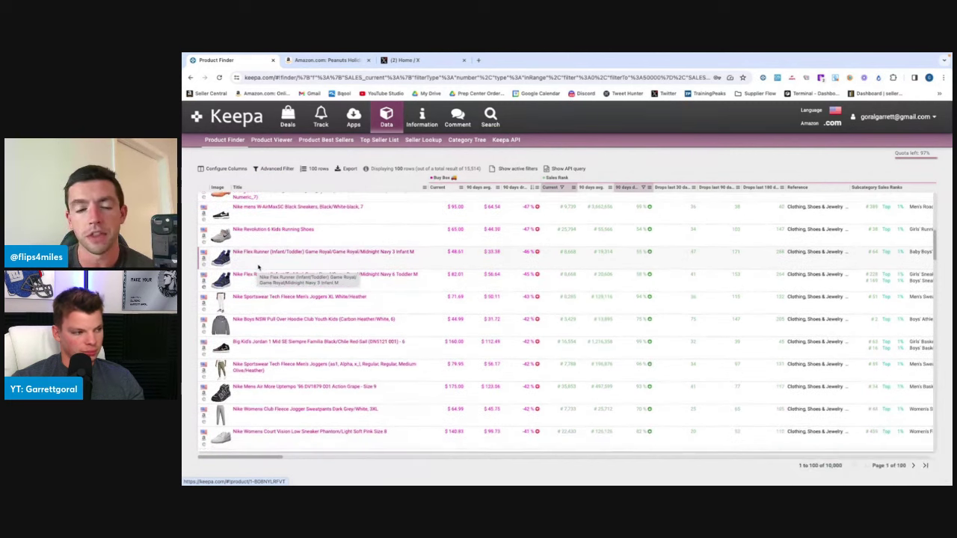
pyautogui.moveTo(255, 277)
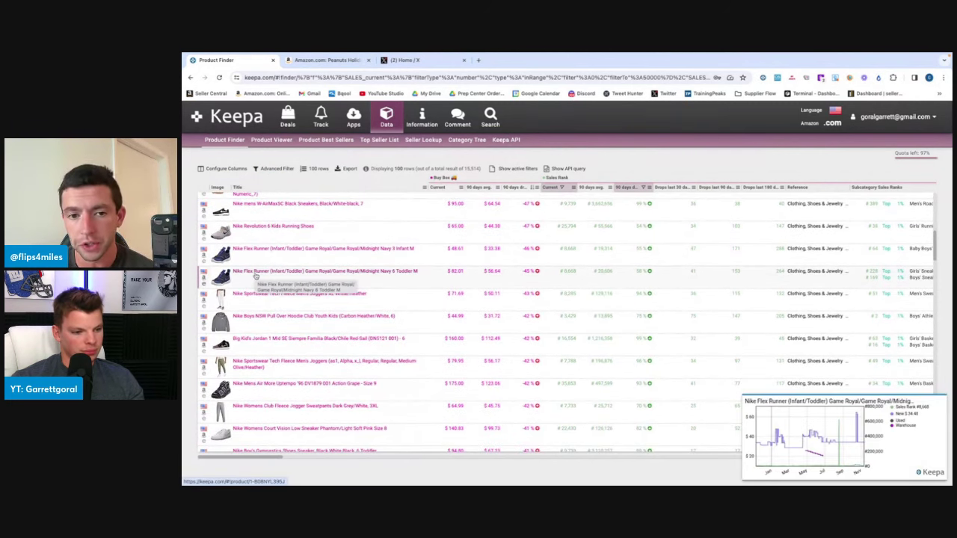
pyautogui.scroll(-5, 258, 273)
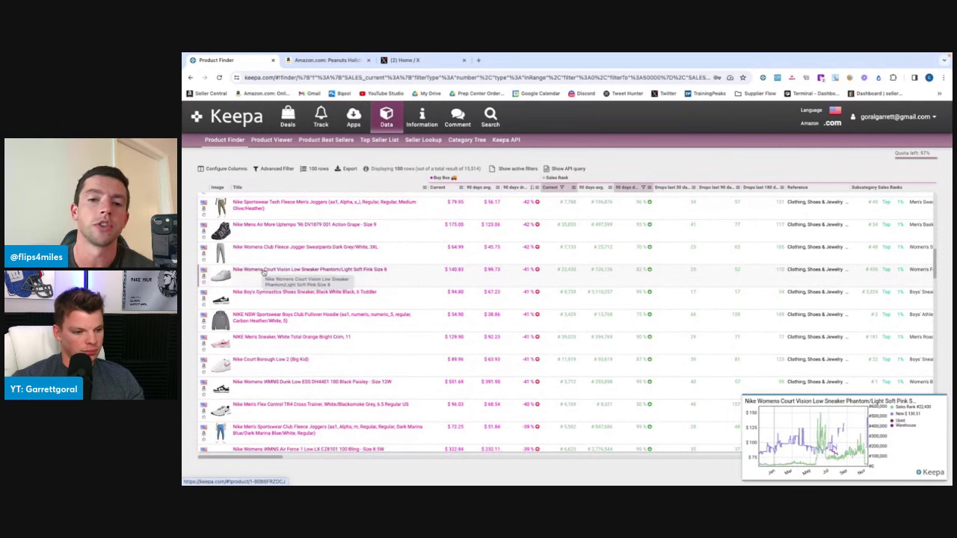
pyautogui.scroll(-3, 263, 272)
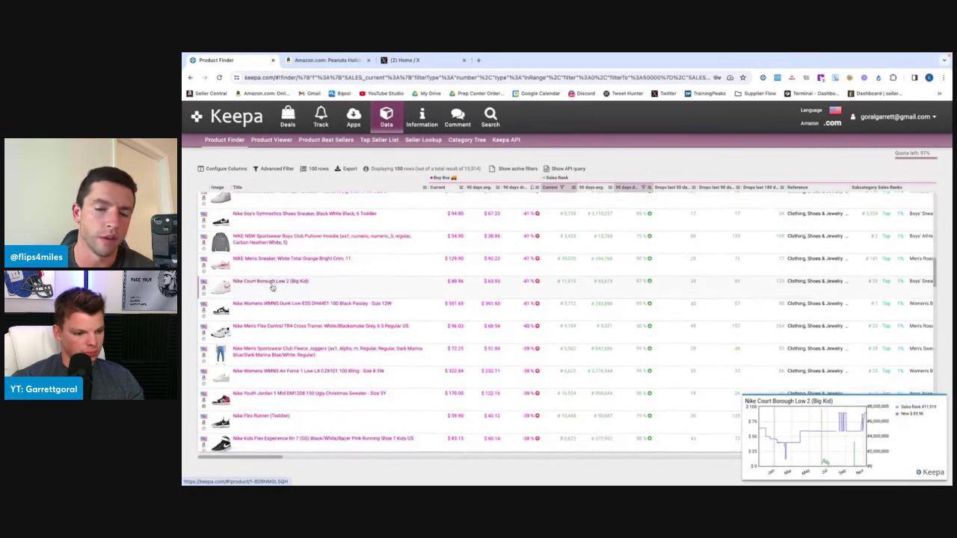
pyautogui.scroll(-3, 271, 287)
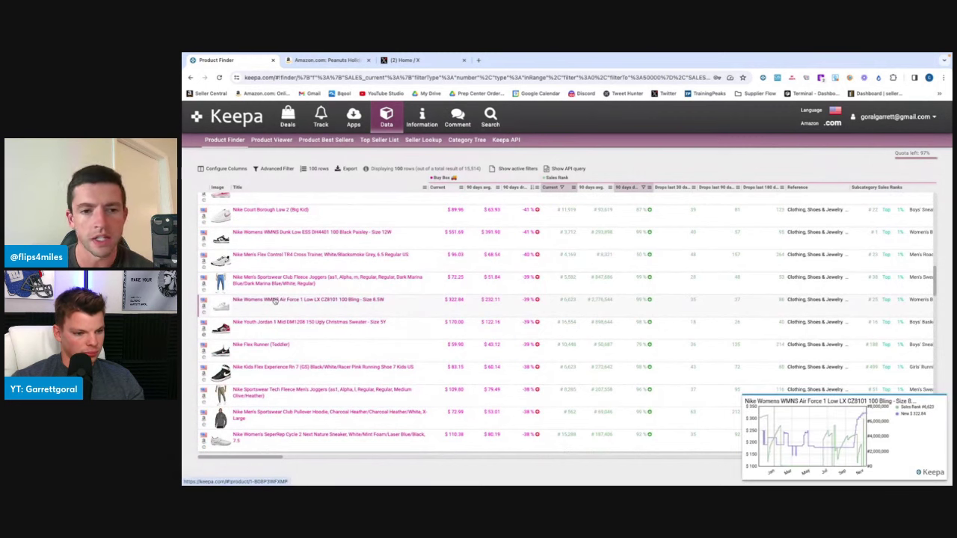
pyautogui.scroll(-3, 275, 300)
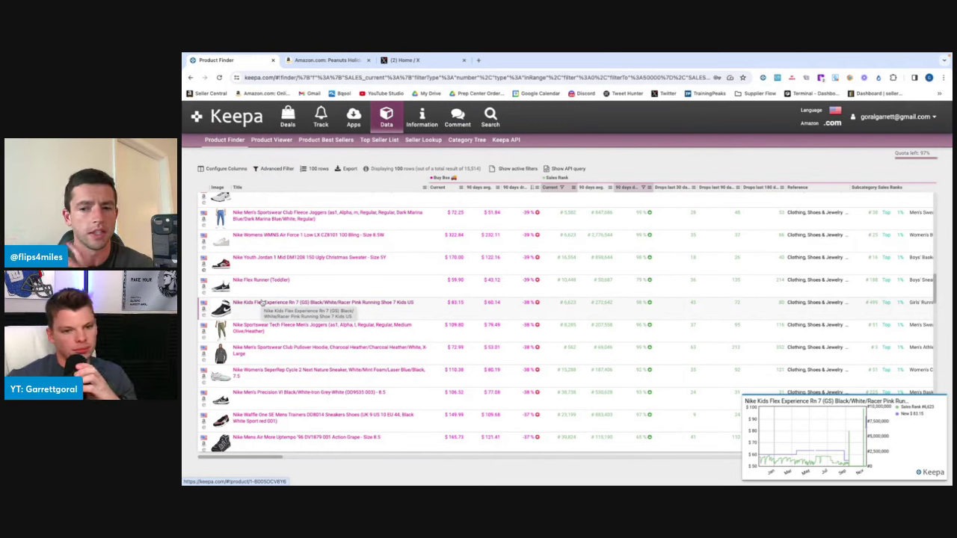
# Return to the advanced filter form and clear all of its filters.
pyautogui.click(274, 169)
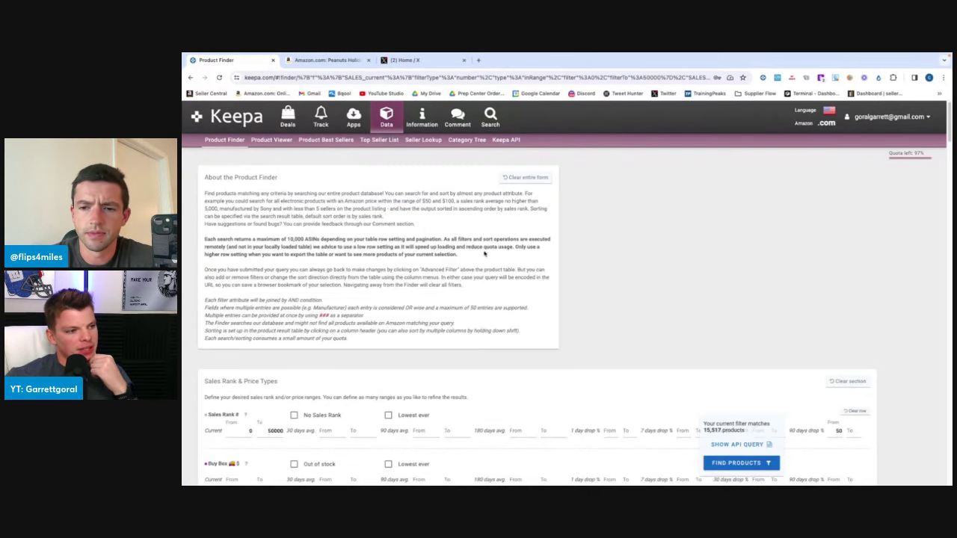
pyautogui.click(536, 178)
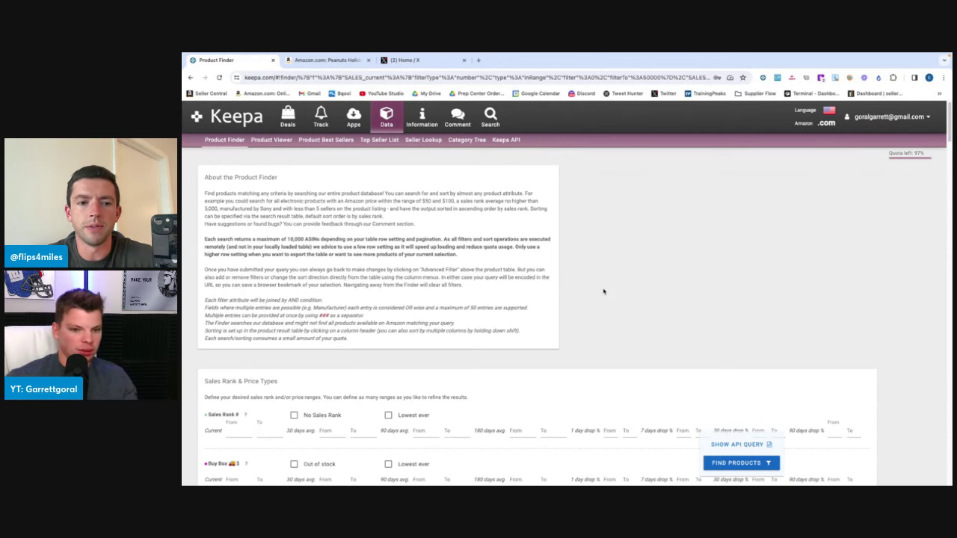
# Find products with a current Buy Box price from 50 and a 90 days average Buy Box price up to 25.
pyautogui.scroll(-2, 648, 306)
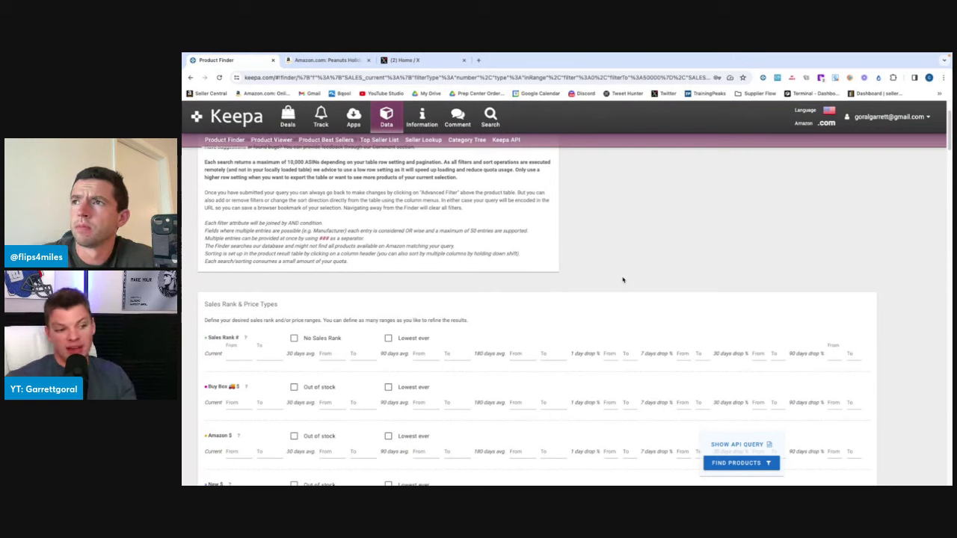
pyautogui.scroll(-2, 623, 280)
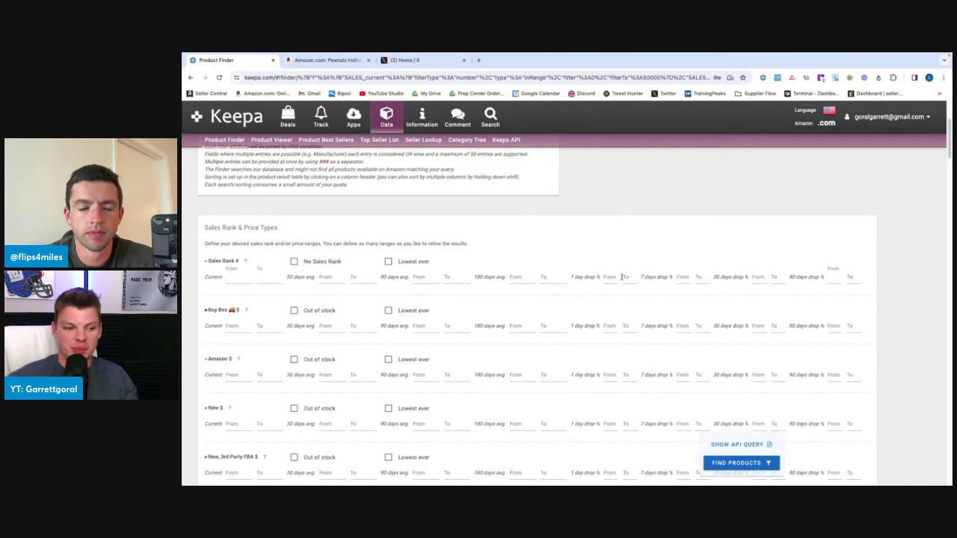
pyautogui.scroll(-1, 623, 276)
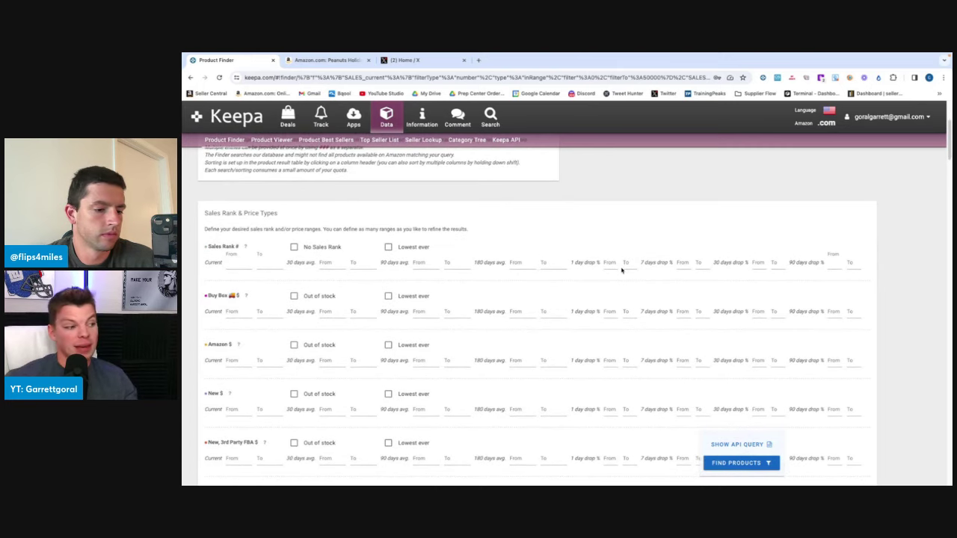
pyautogui.click(239, 314)
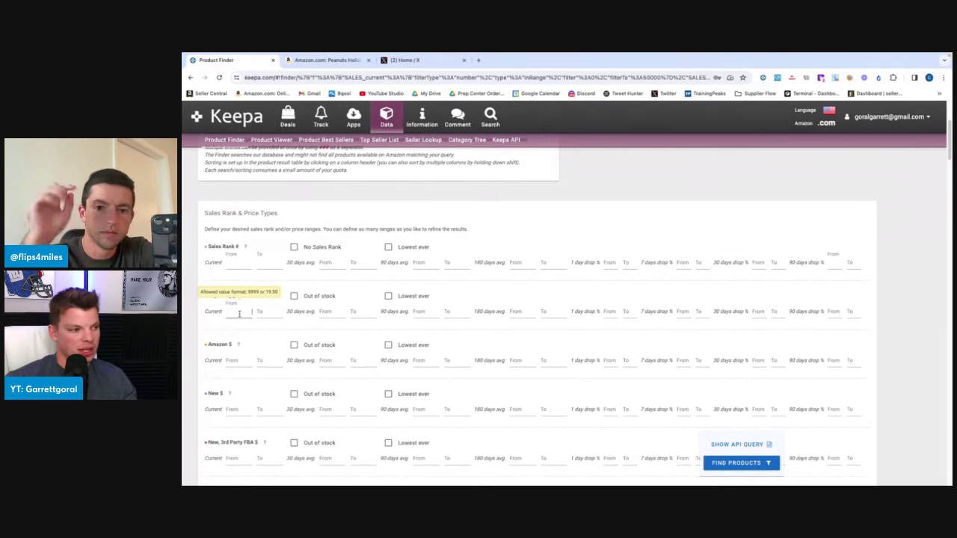
pyautogui.write('50')
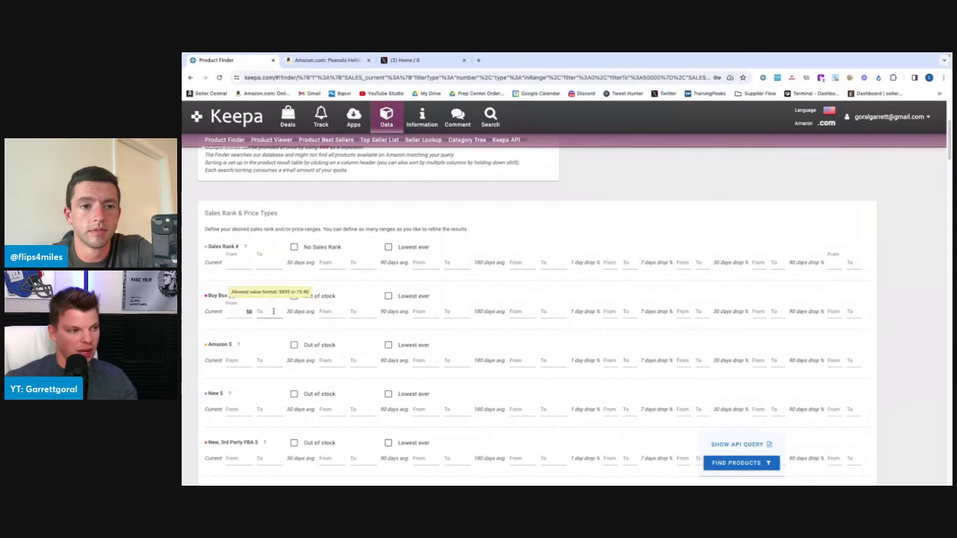
pyautogui.click(453, 316)
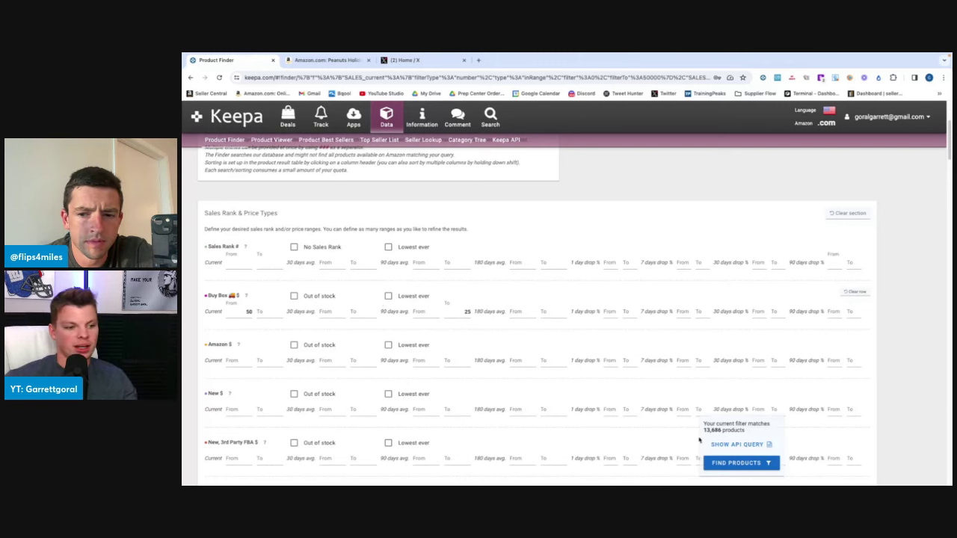
pyautogui.click(743, 464)
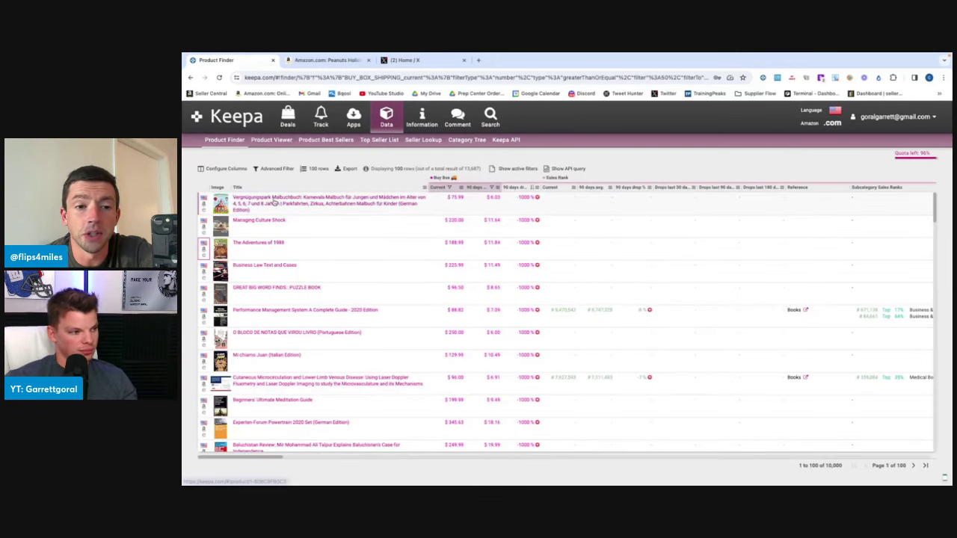
# Reopen the advanced filter form and clear the current and 90 days average Buy Box price filters.
pyautogui.click(275, 169)
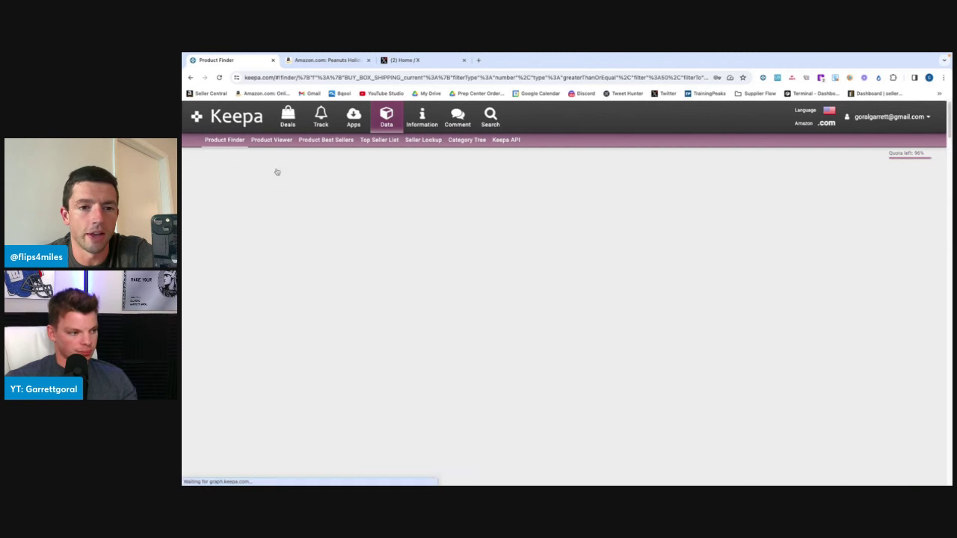
pyautogui.scroll(-5, 331, 380)
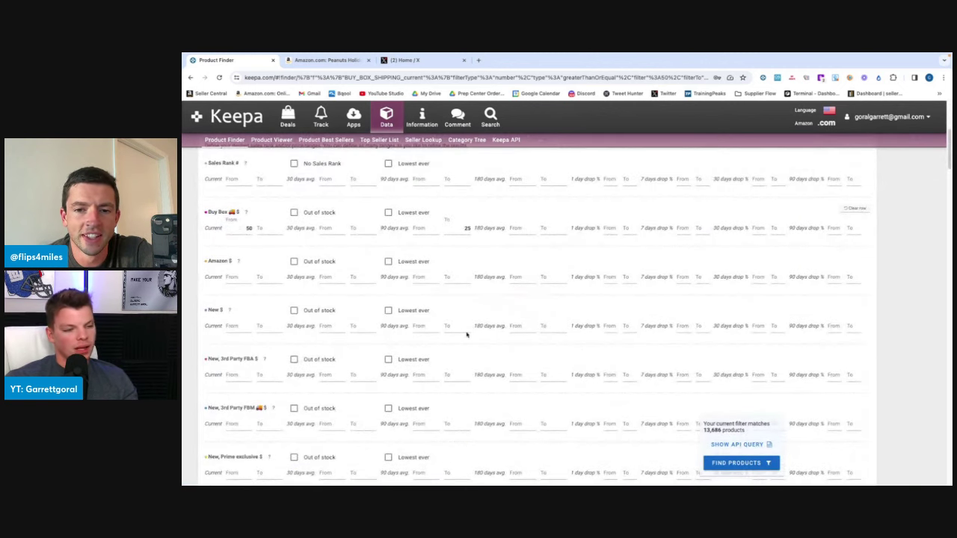
pyautogui.scroll(5, 465, 331)
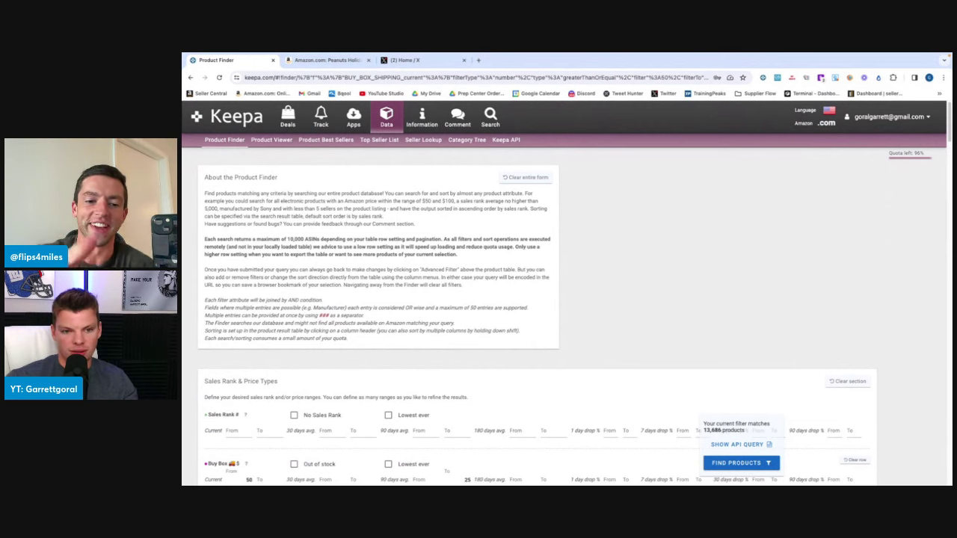
pyautogui.scroll(-3, 681, 325)
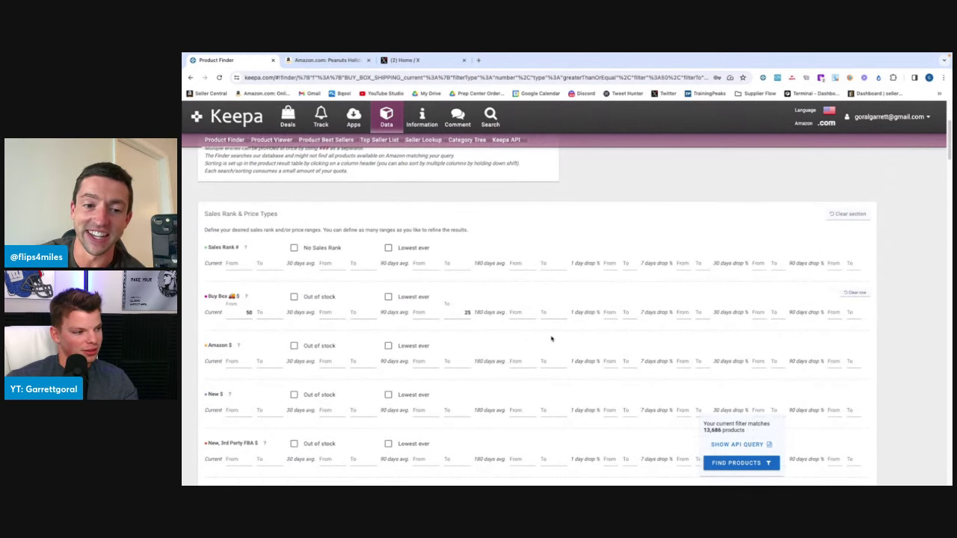
pyautogui.scroll(-1, 521, 332)
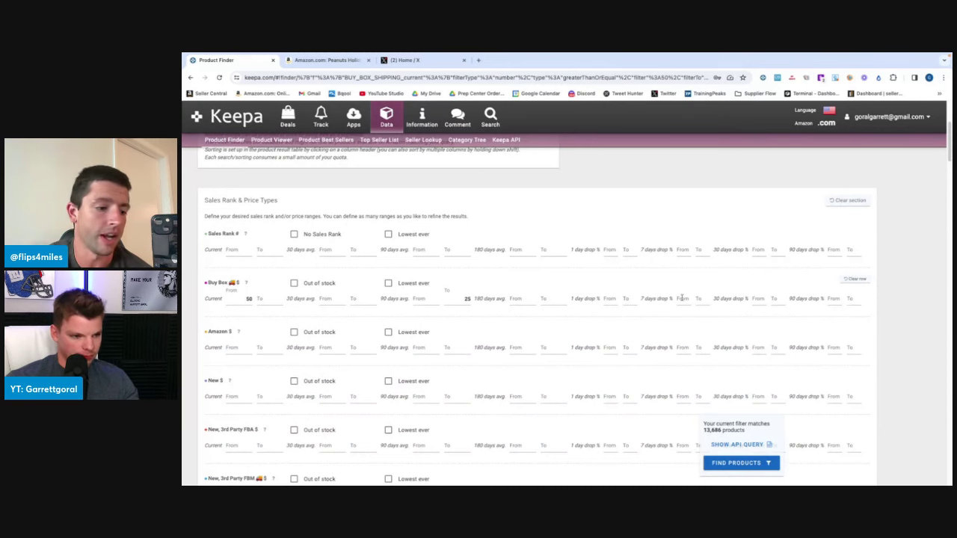
pyautogui.scroll(3, 515, 216)
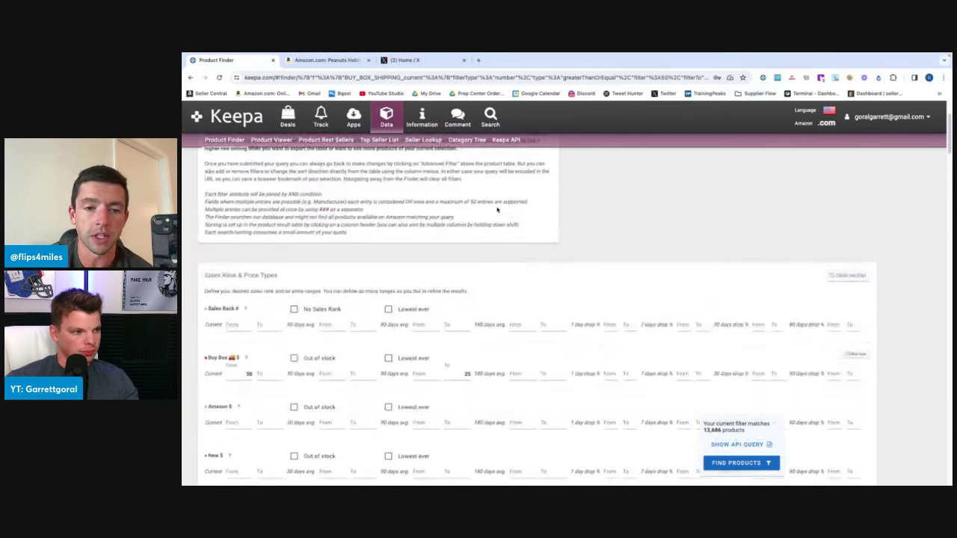
pyautogui.scroll(-2, 551, 248)
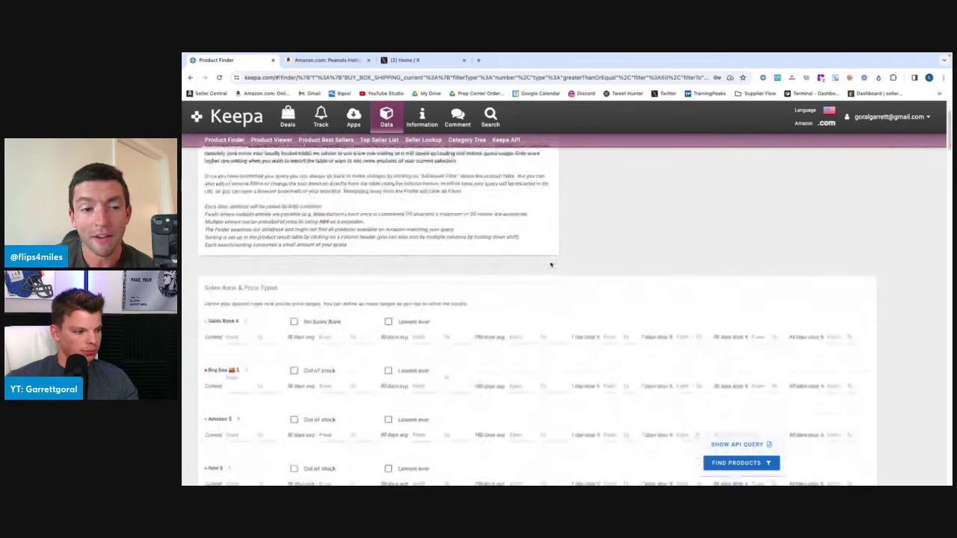
# Look through the empty Sales Rank & Price Types filters, from sales rank and Buy Box down to the used-condition prices.
pyautogui.click(830, 346)
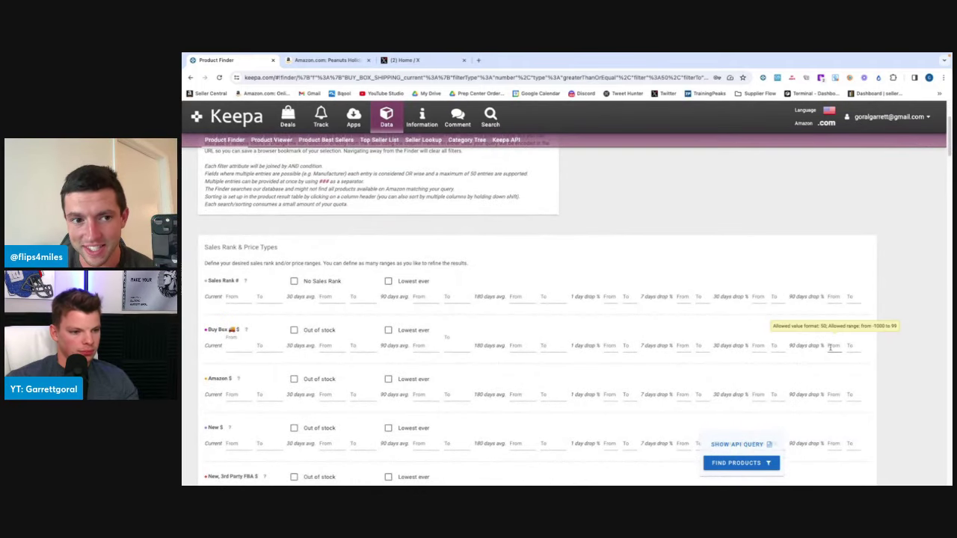
pyautogui.click(233, 296)
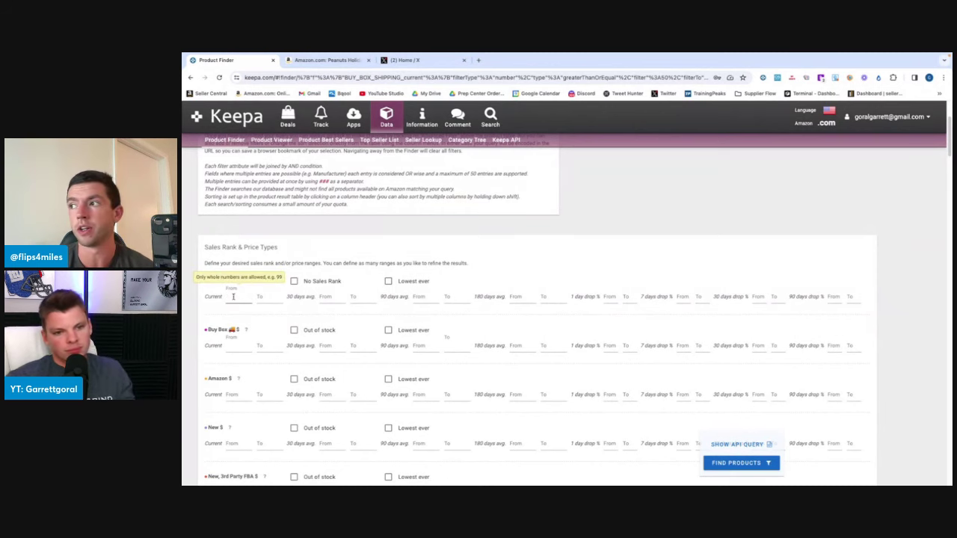
pyautogui.click(432, 315)
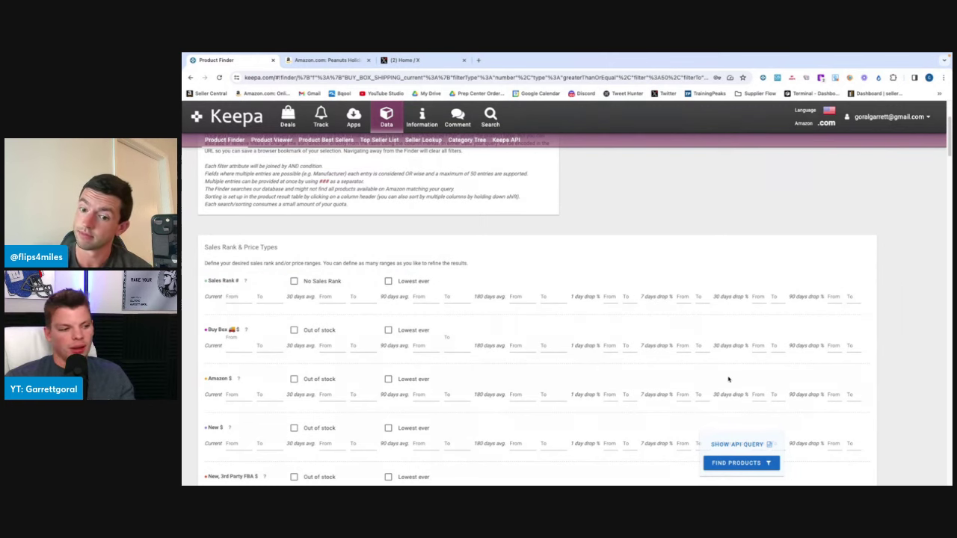
pyautogui.scroll(-5, 486, 277)
pyautogui.scroll(8, 416, 364)
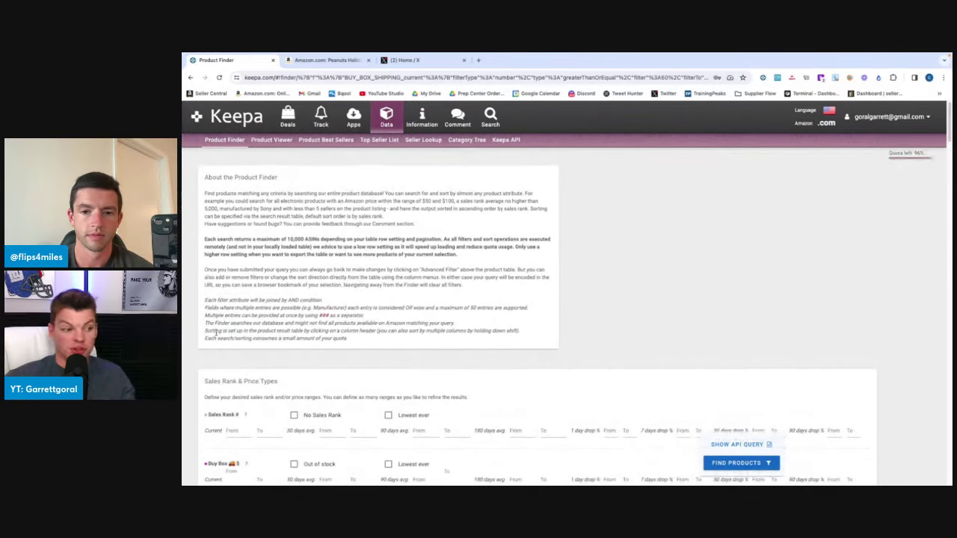
pyautogui.scroll(-2, 416, 364)
pyautogui.click(229, 323)
pyautogui.scroll(-4, 229, 323)
pyautogui.click(267, 323)
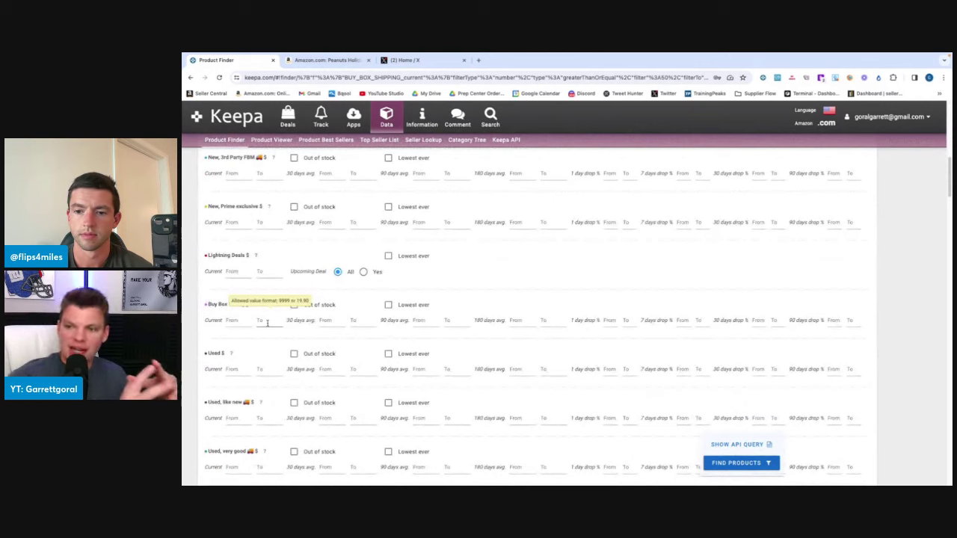